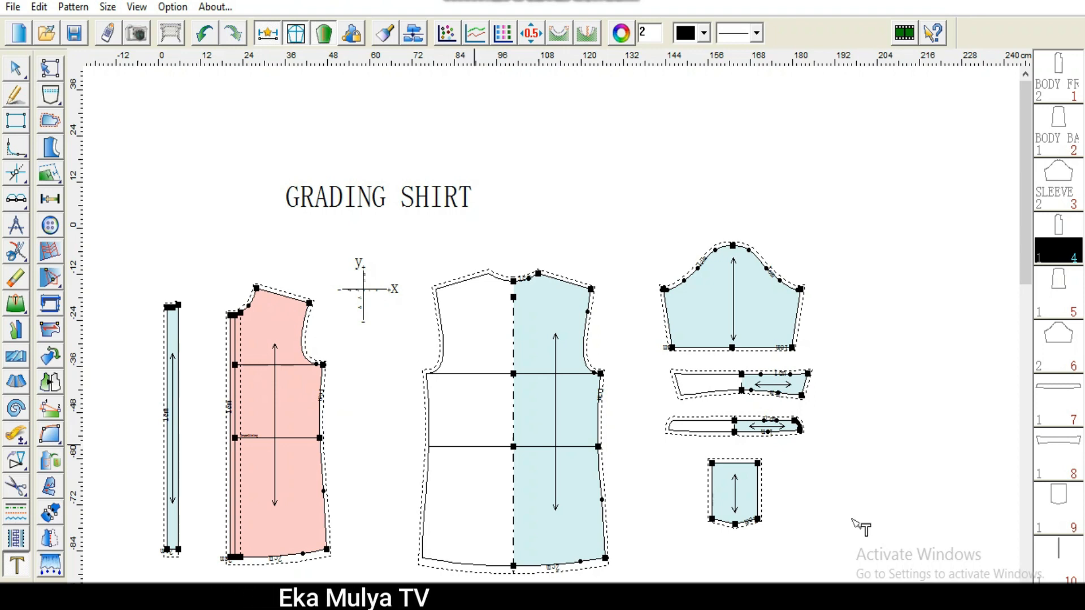
# Step: Switch to the Excel size spec for the half sleeve casual shirt and review base size M and the grade values
pyautogui.moveTo(1026, 281); pyautogui.dragTo(1033, 344)
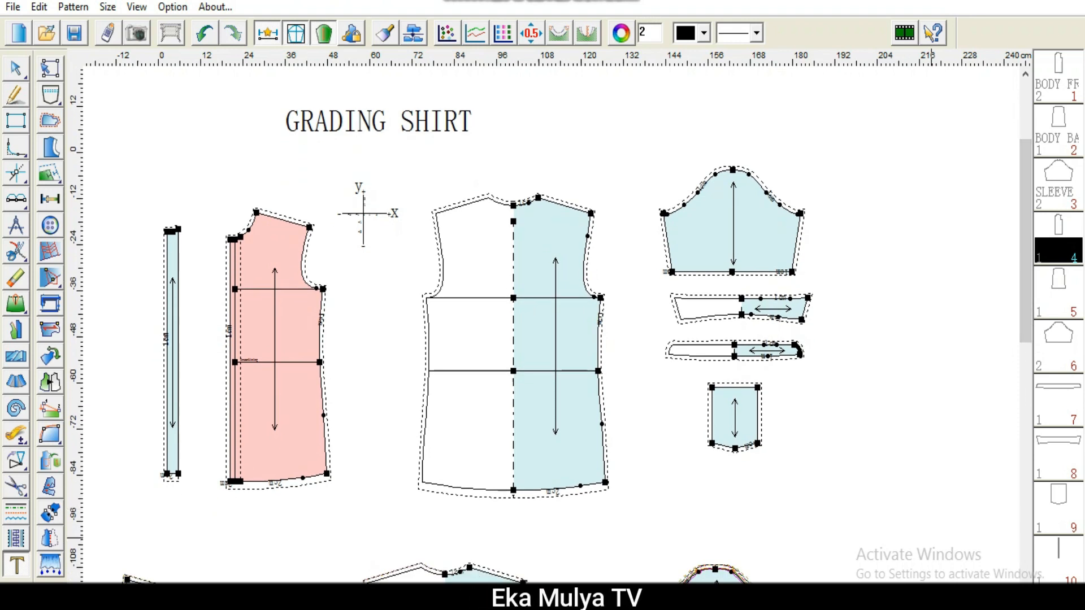
pyautogui.hotkey('alt', 'Tab')
pyautogui.moveTo(1010, 28); pyautogui.dragTo(722, 1)
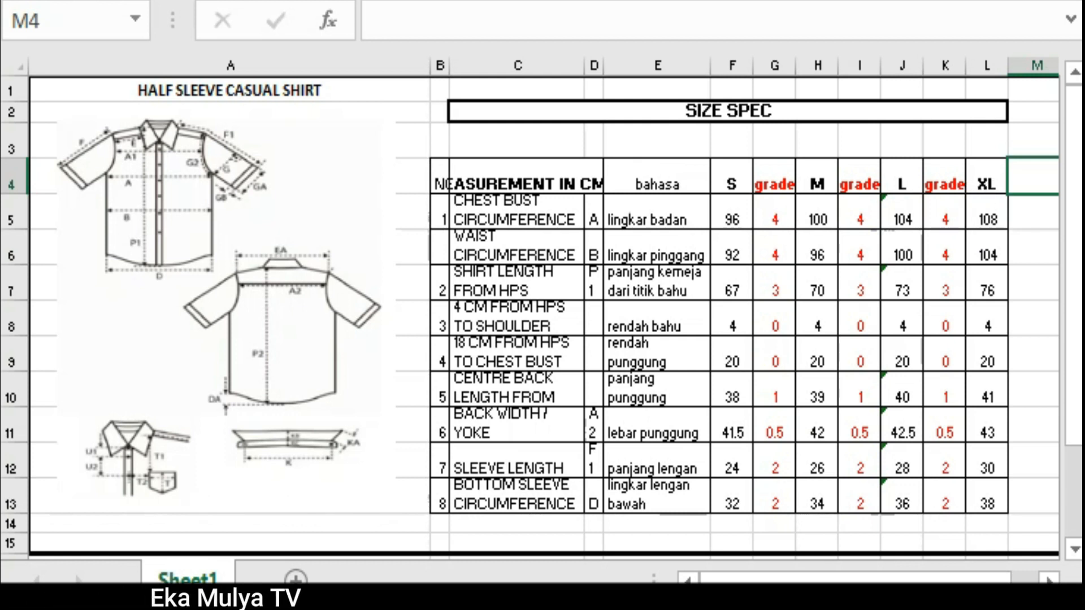
pyautogui.click(822, 176)
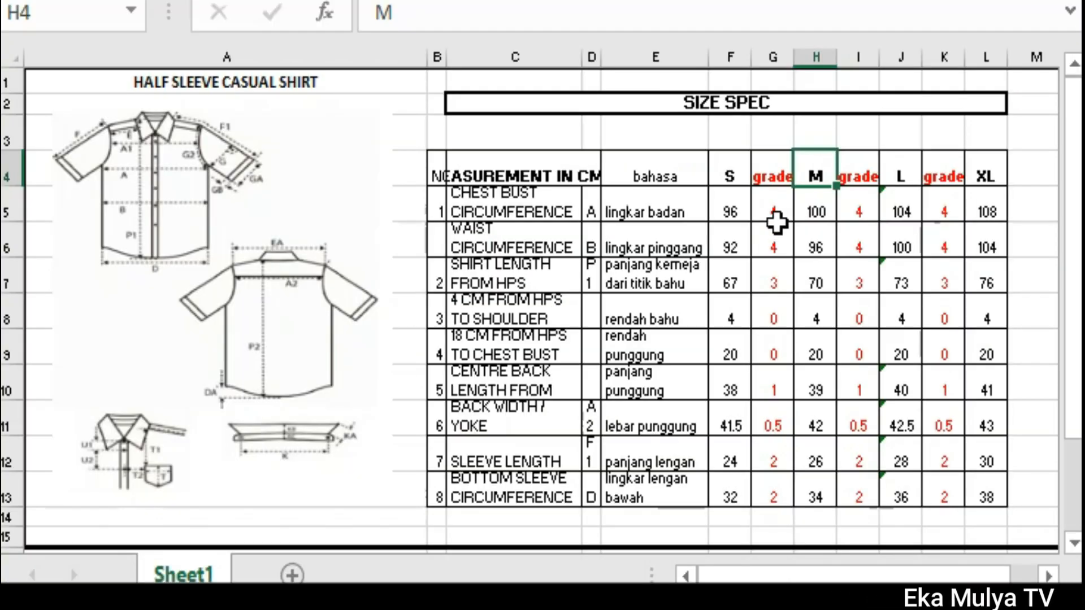
pyautogui.click(771, 208)
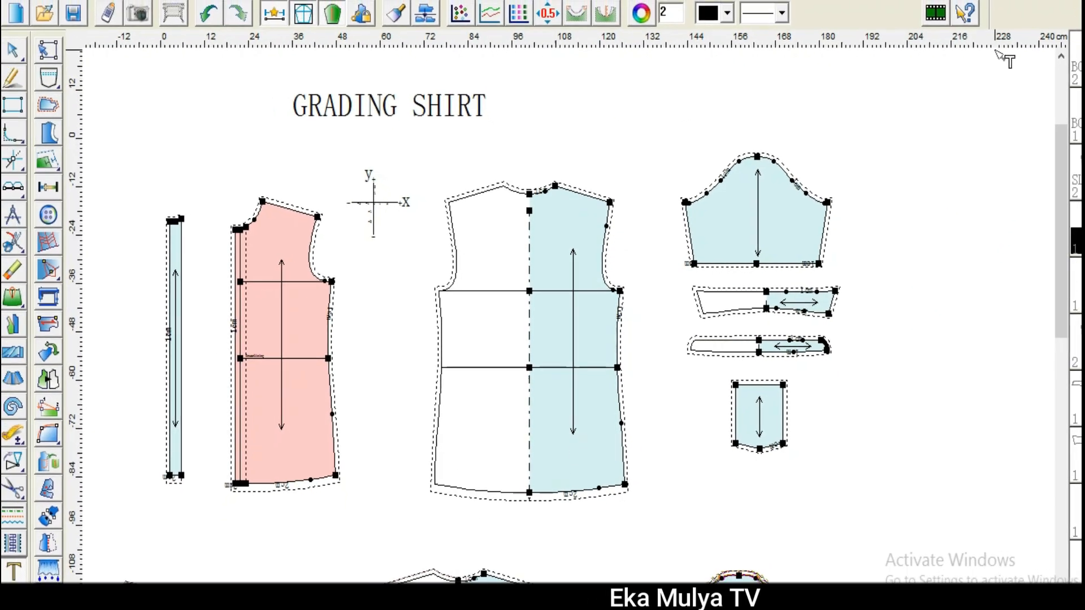
# Step: Open the size and measurement table and insert a new size named SS before size S
pyautogui.click(117, 10)
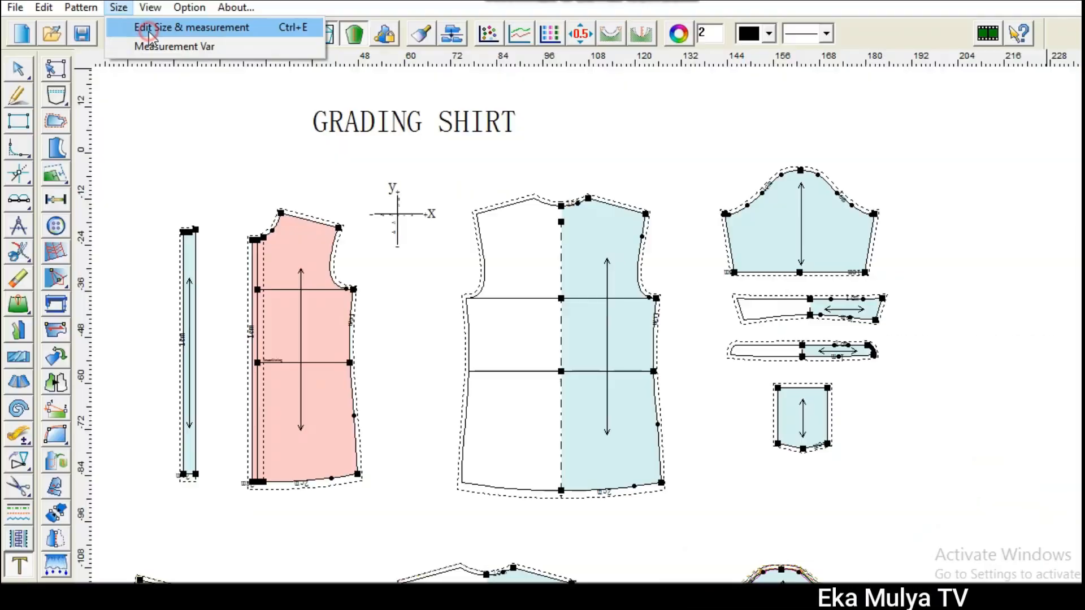
pyautogui.click(373, 69)
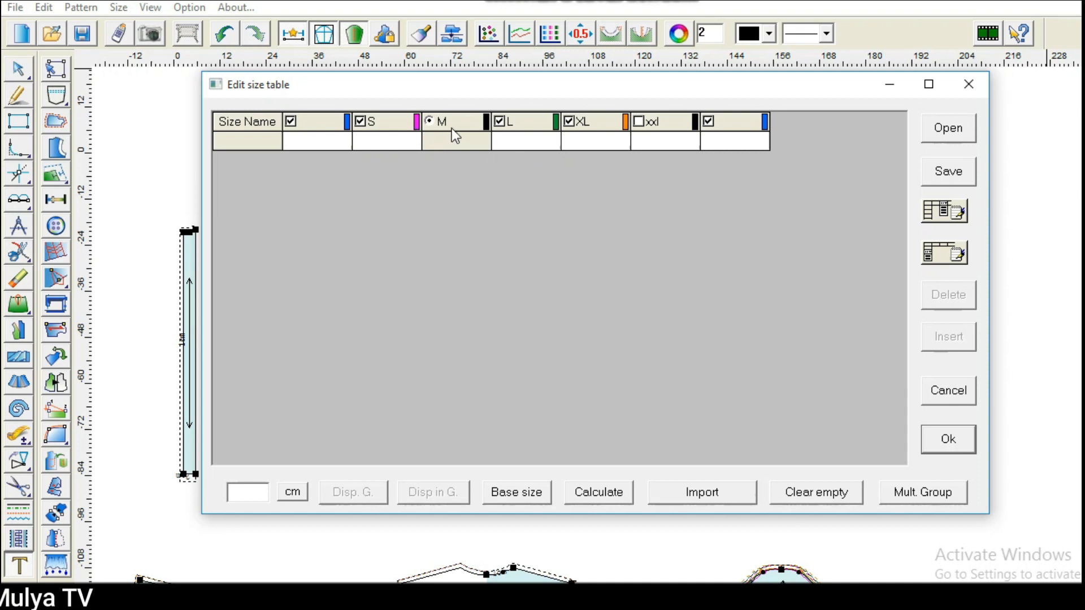
pyautogui.click(312, 122)
pyautogui.click(382, 123)
pyautogui.write('SS')
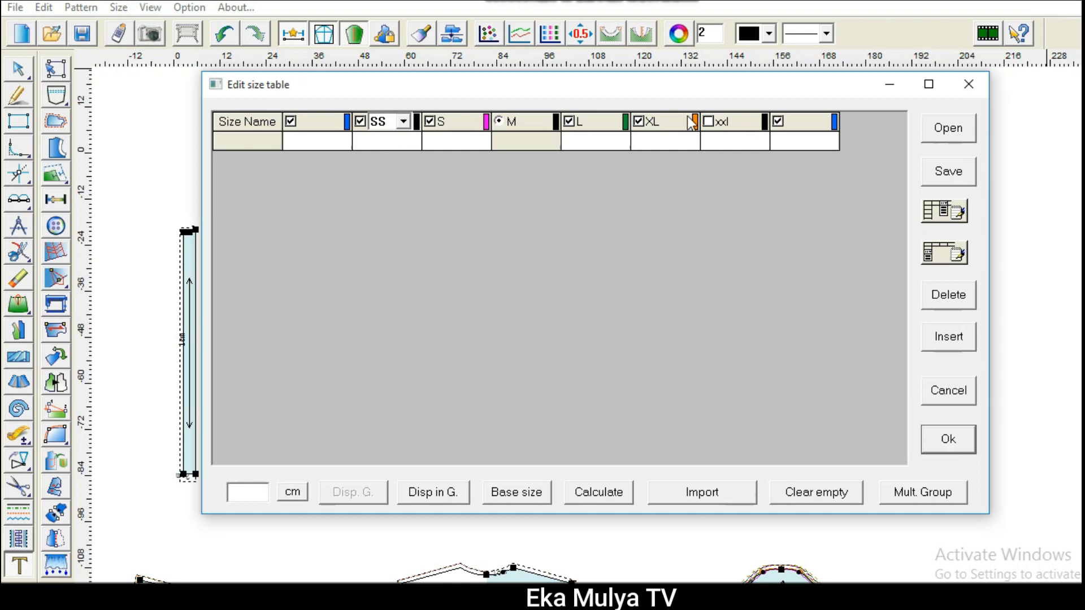
# Step: Add a size named XXXL after xxl in the size table
pyautogui.click(812, 121)
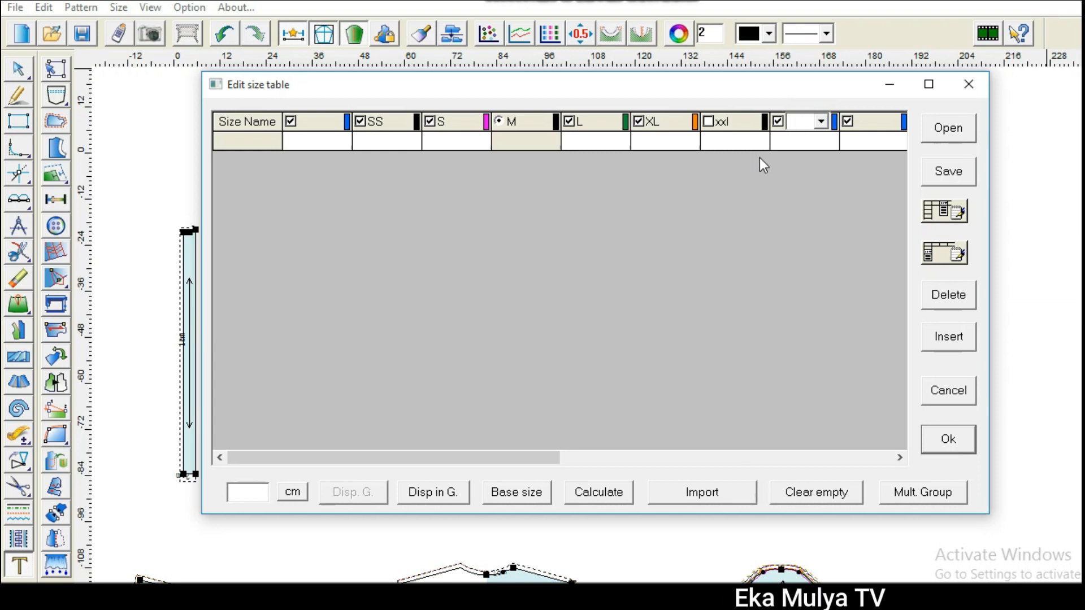
pyautogui.write('XX')
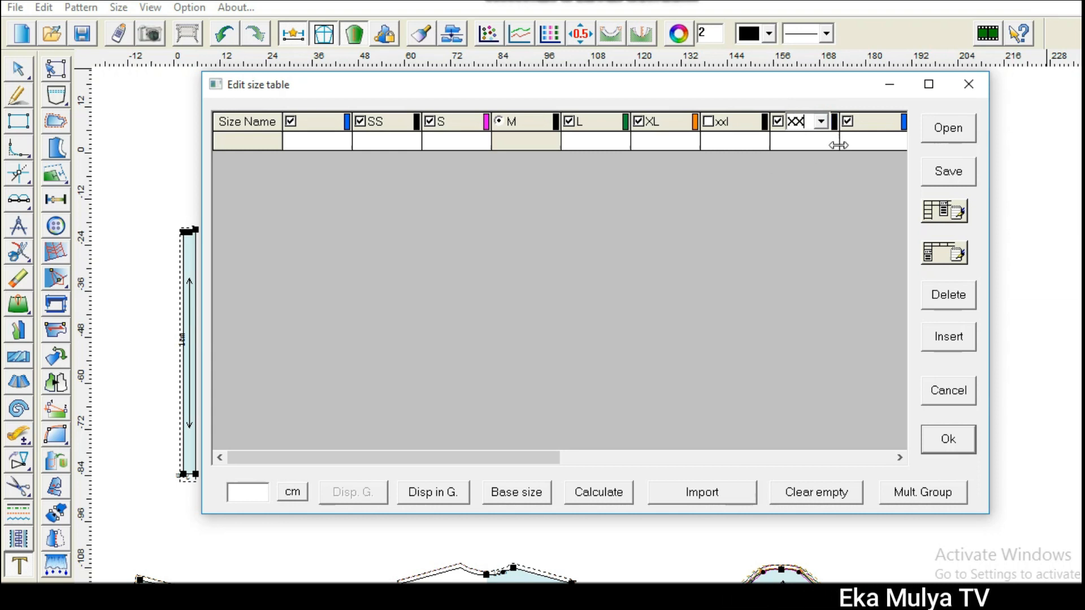
pyautogui.write('L')
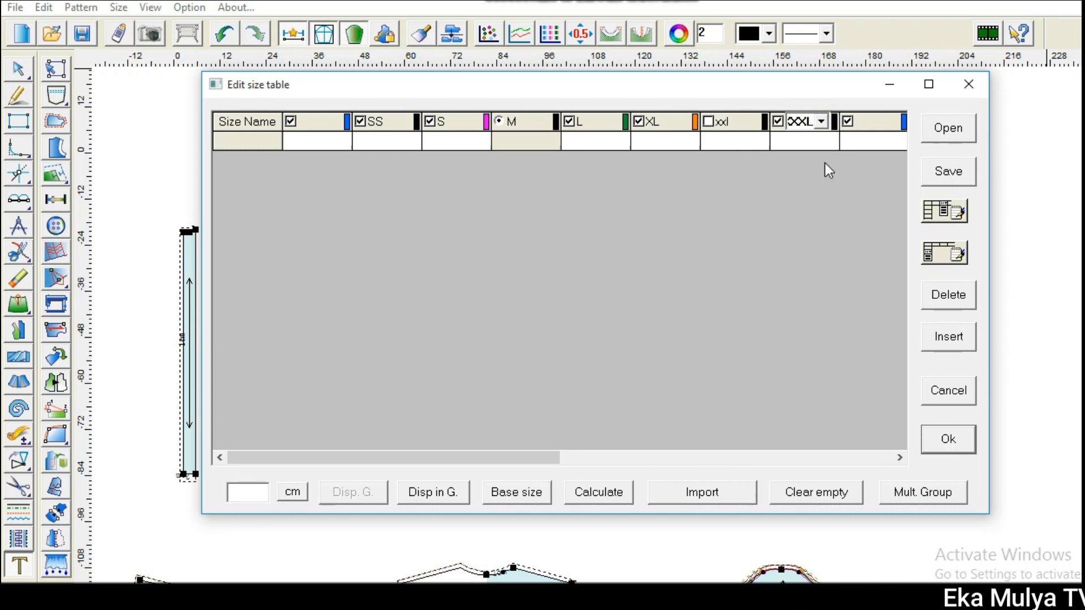
pyautogui.click(821, 122)
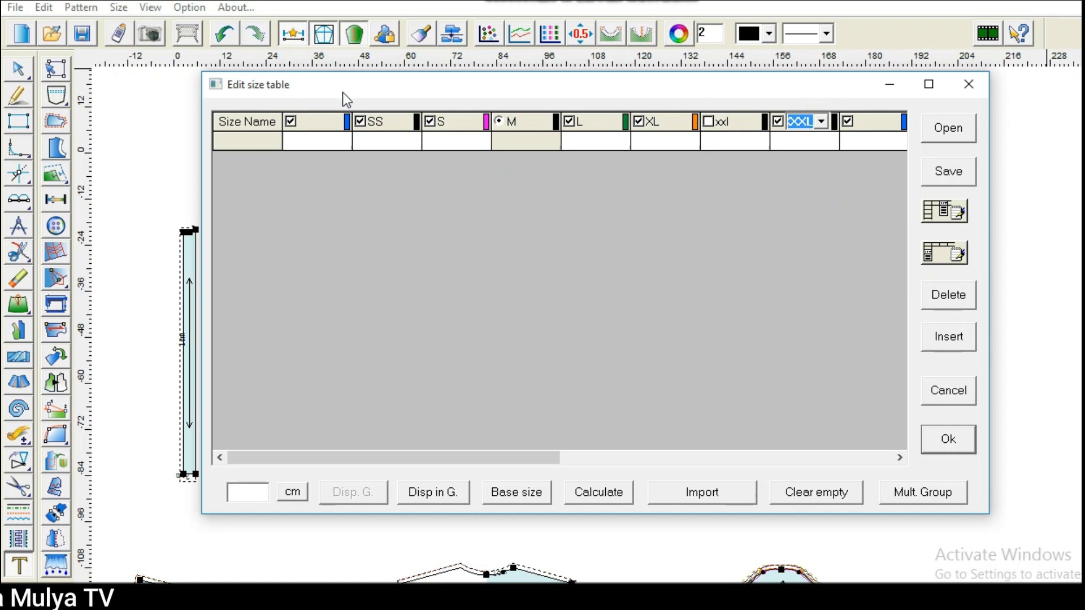
# Step: Disable the SS and XXXL sizes and apply the size table with M as base size
pyautogui.click(360, 121)
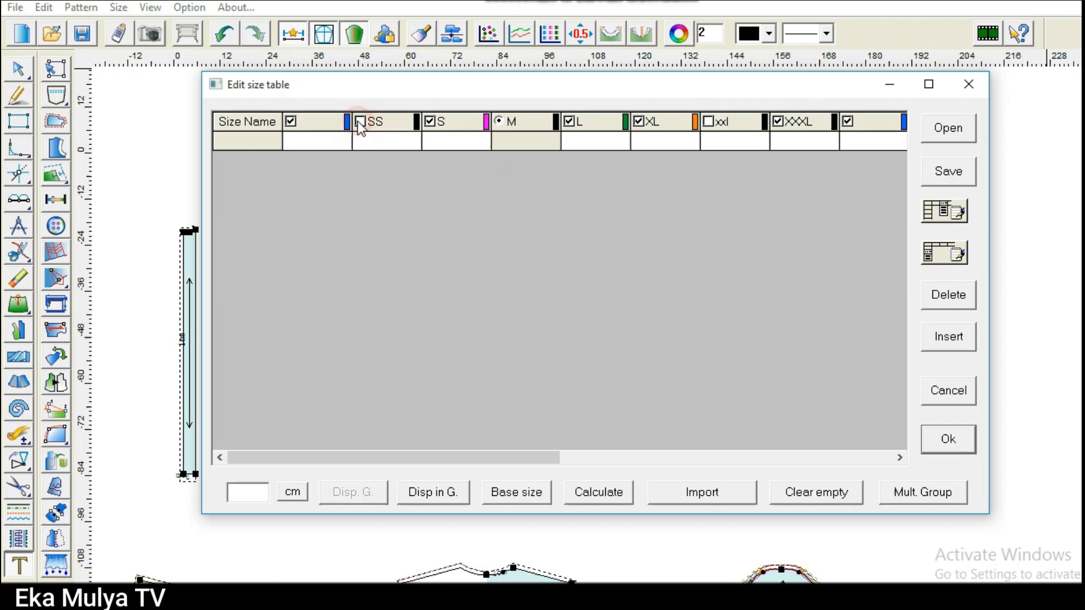
pyautogui.click(291, 121)
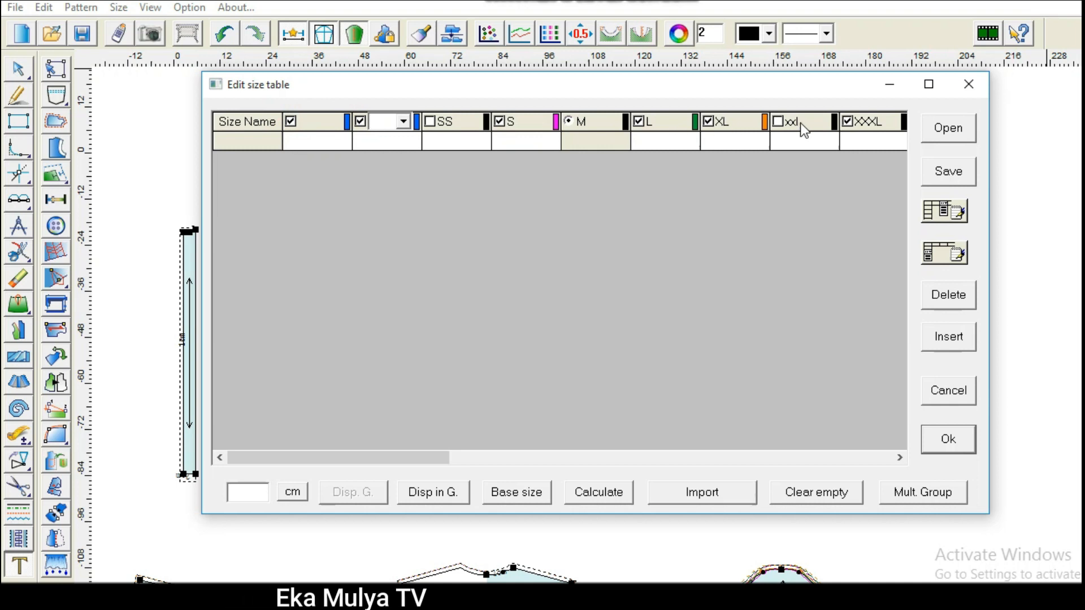
pyautogui.click(848, 122)
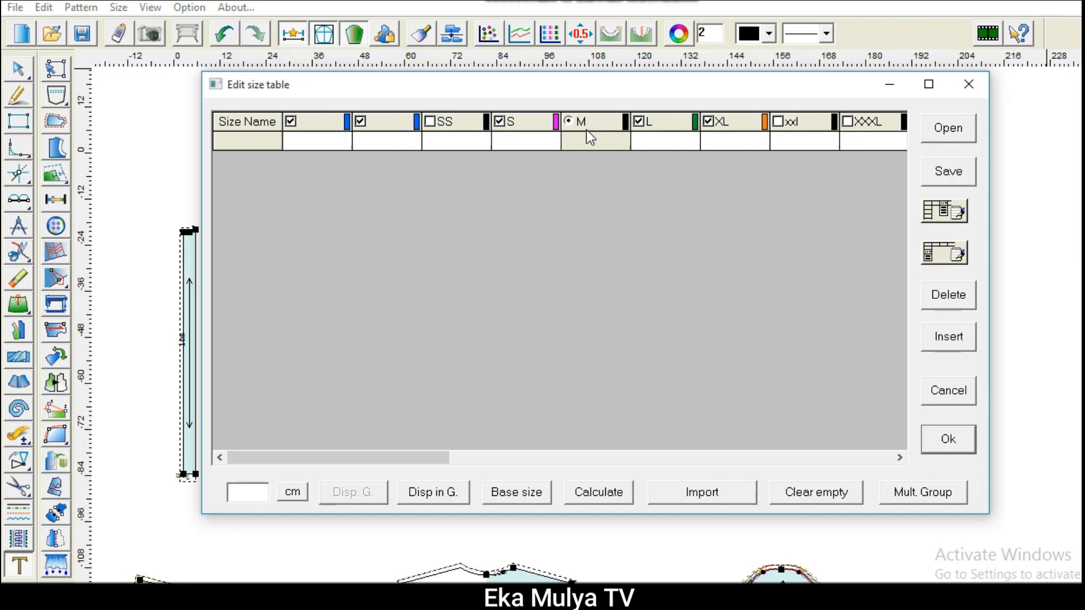
pyautogui.click(948, 439)
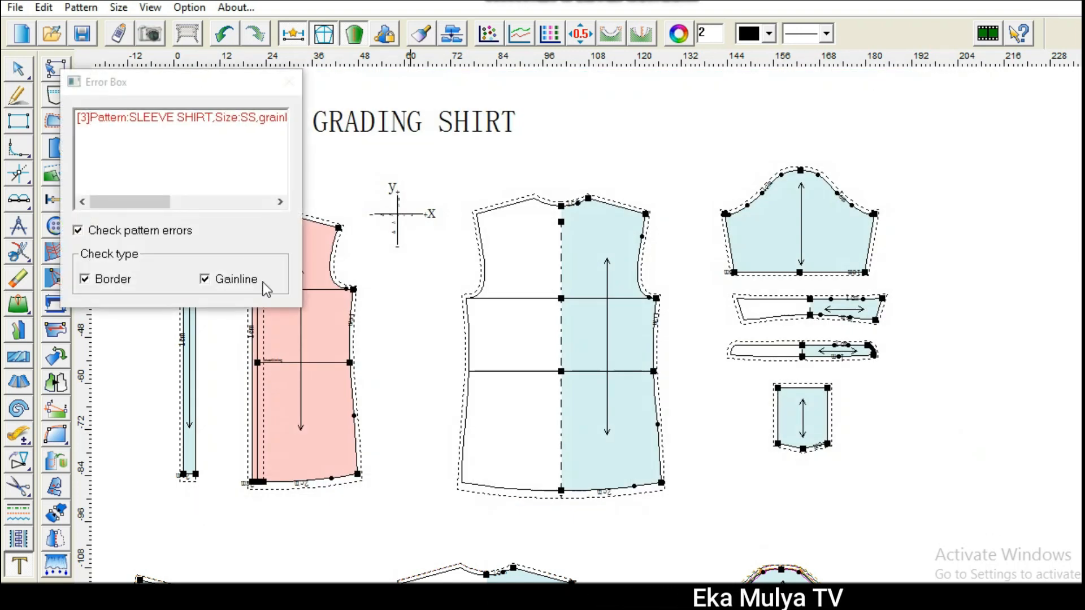
# Step: Return to the selection tool and dismiss the pattern Error Box
pyautogui.rightClick(714, 125)
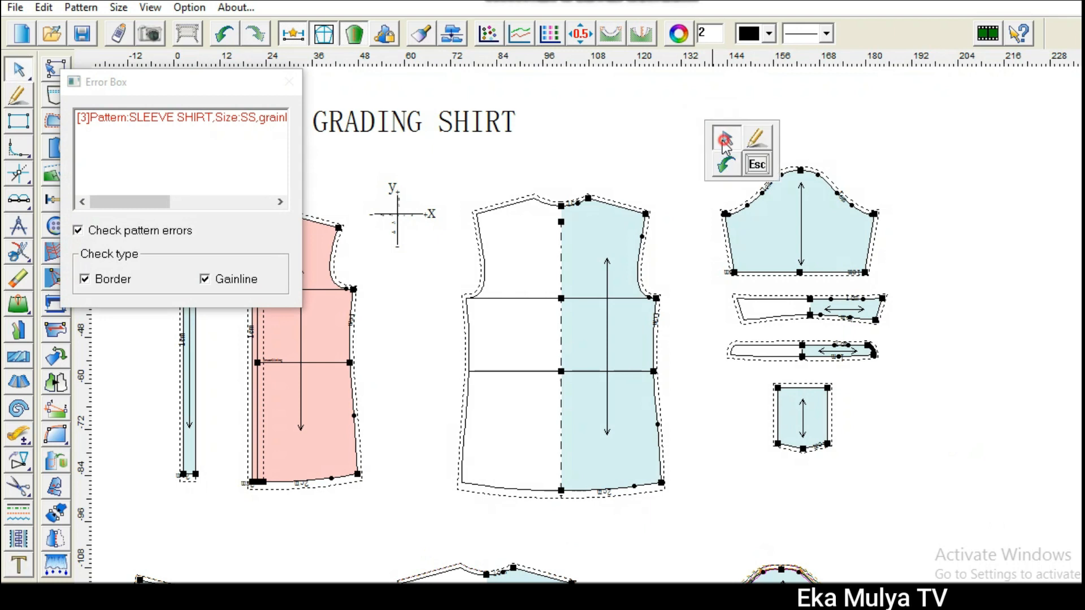
pyautogui.click(726, 137)
pyautogui.click(586, 142)
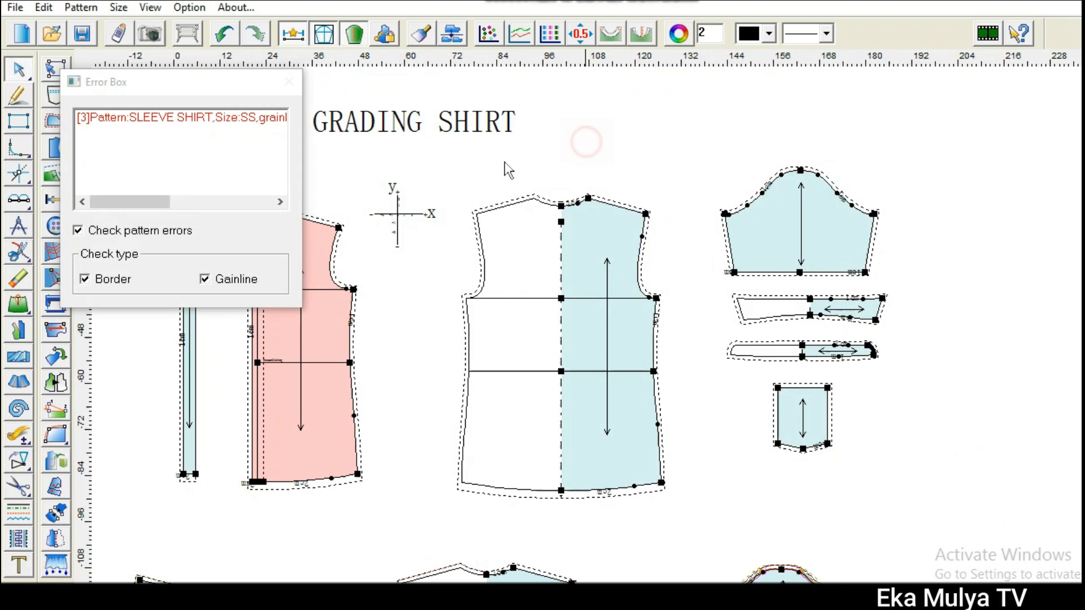
pyautogui.click(488, 34)
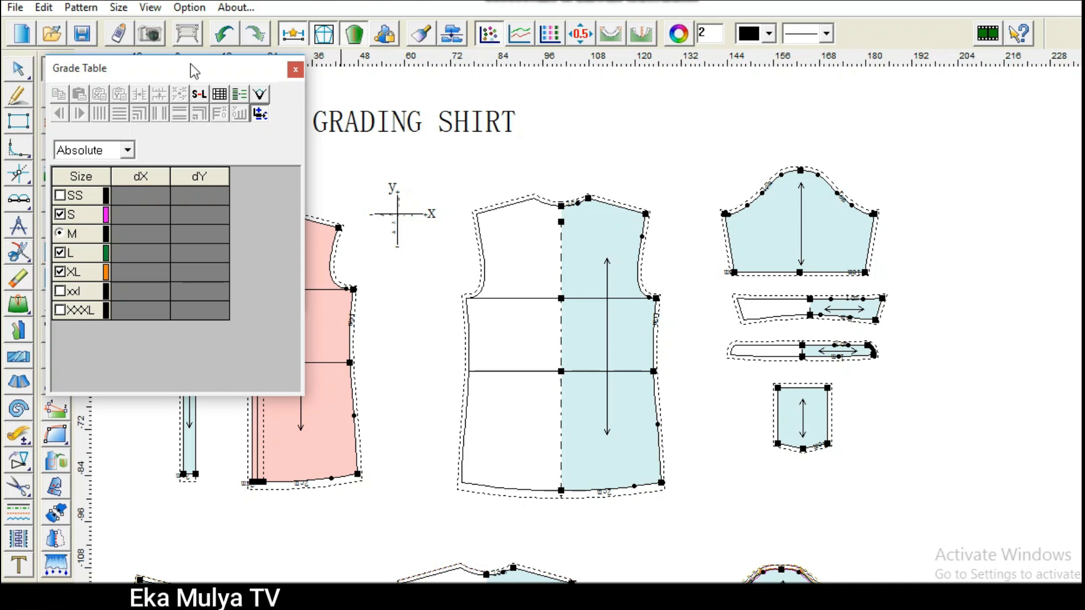
pyautogui.click(295, 69)
pyautogui.moveTo(230, 88); pyautogui.dragTo(216, 242)
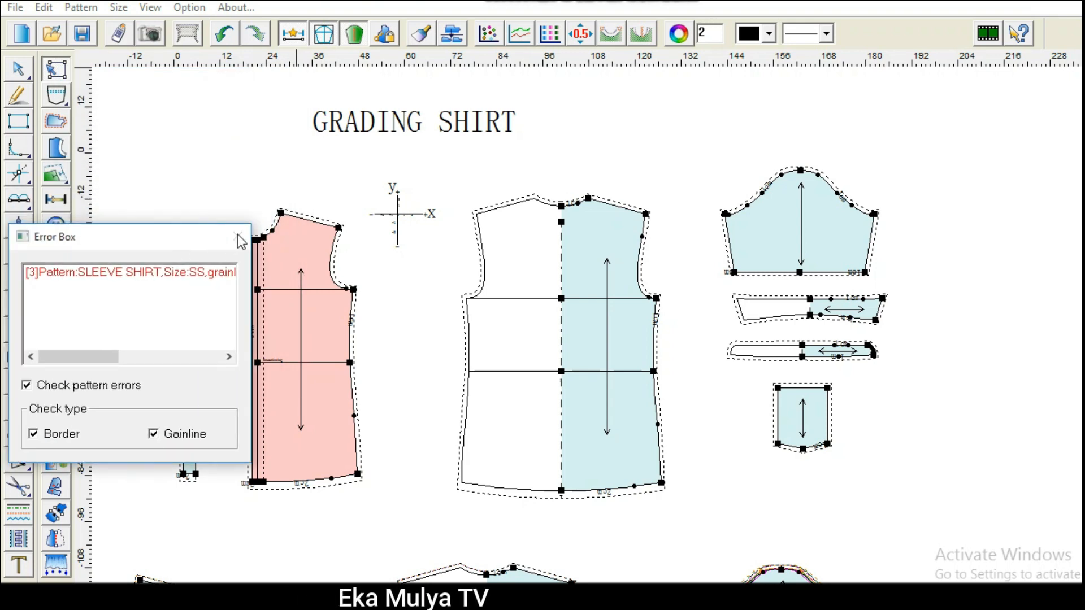
pyautogui.click(238, 236)
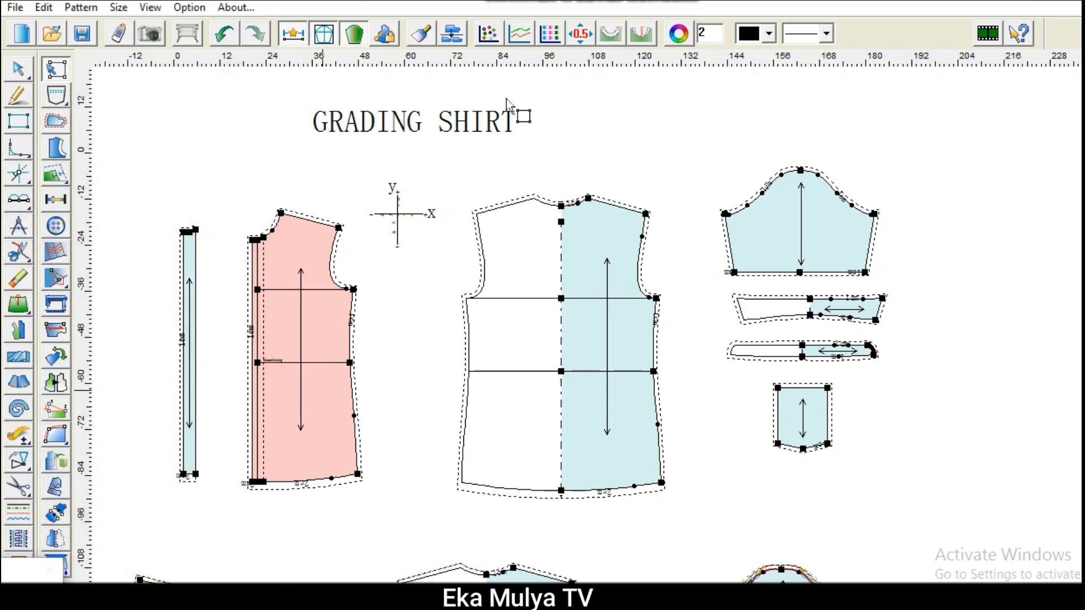
# Step: Open the Grade Table, place it clear of the front body pattern, and activate the selection tool
pyautogui.click(489, 34)
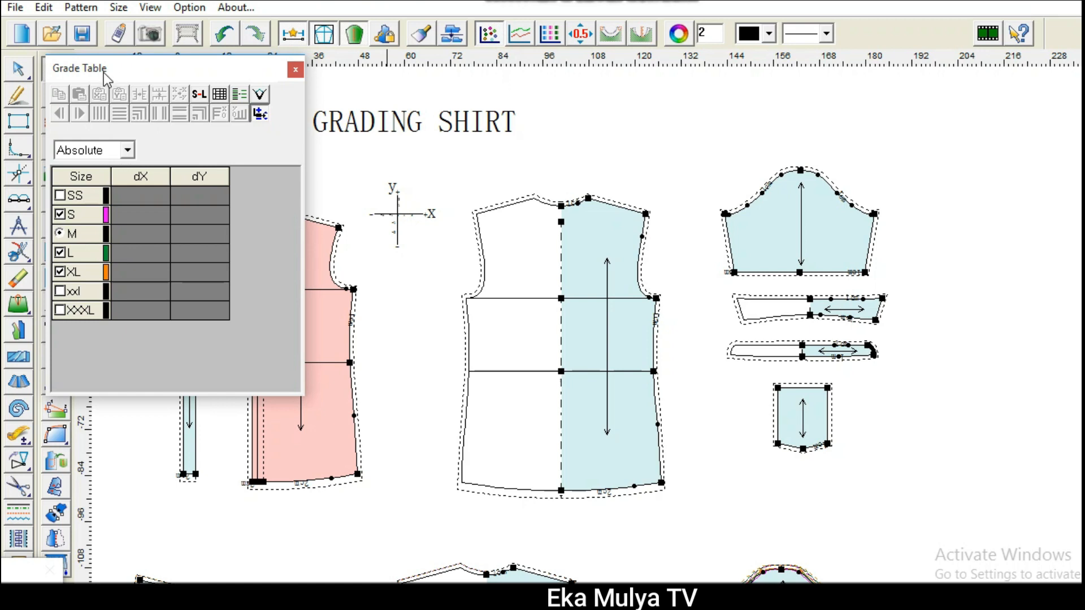
pyautogui.moveTo(187, 69); pyautogui.dragTo(170, 40)
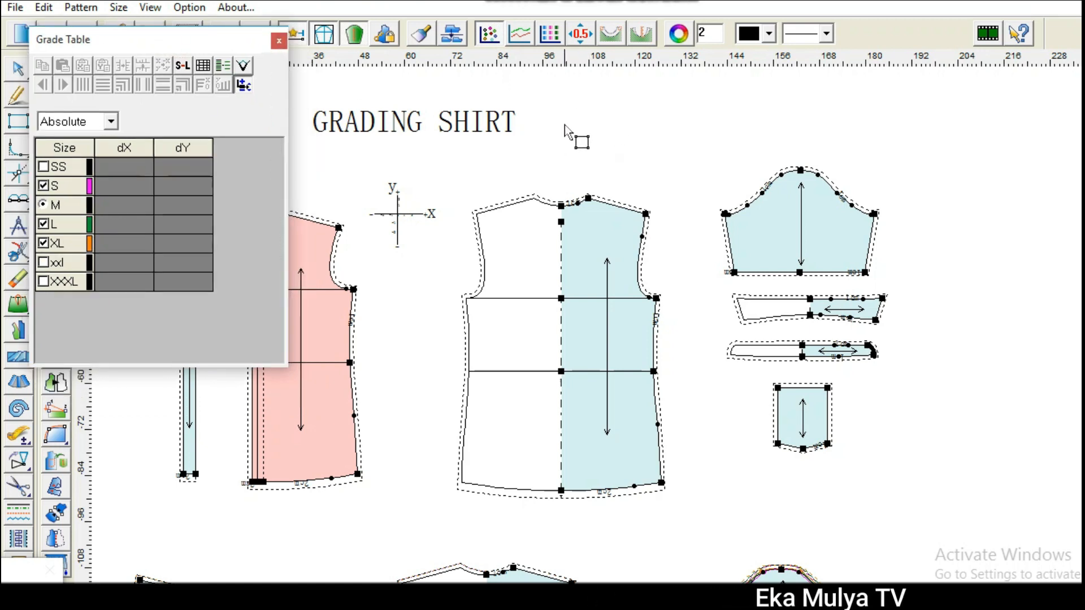
pyautogui.rightClick(540, 127)
pyautogui.click(553, 141)
# Step: Examine the front body pattern's neckline, shoulder, chest line, waist line and hem against the X/Y axis diagram
pyautogui.press('space')
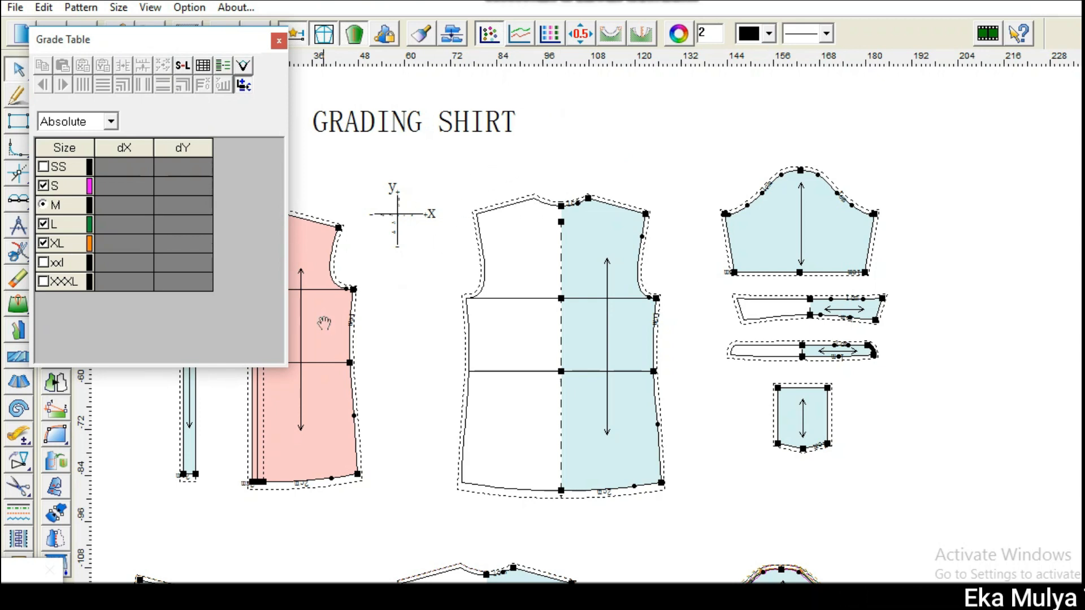
pyautogui.scroll(-3, 324, 322)
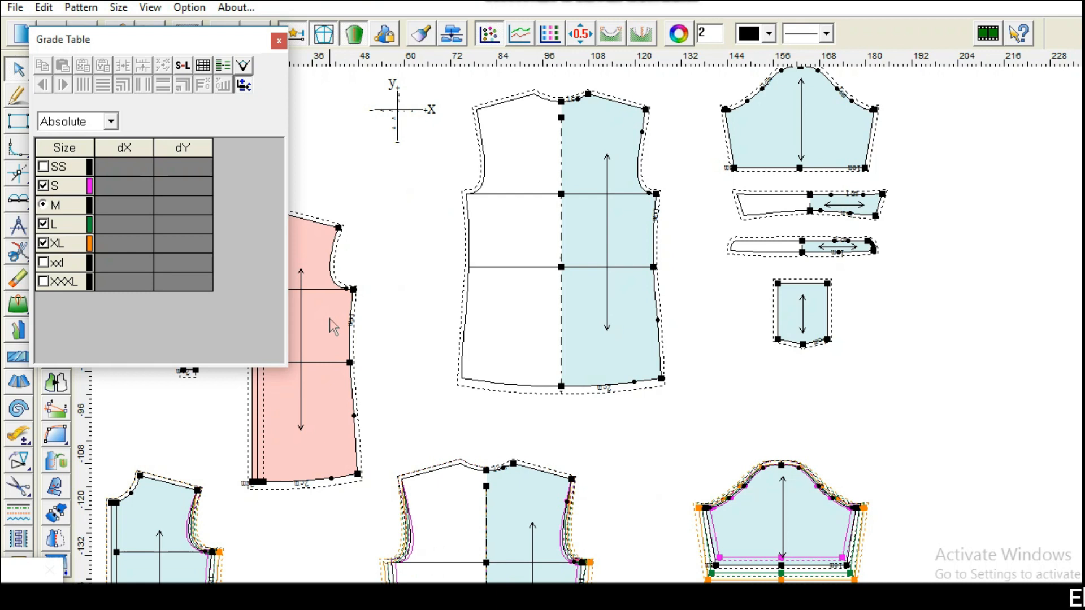
pyautogui.moveTo(325, 308); pyautogui.dragTo(327, 197)
pyautogui.press('space')
pyautogui.scroll(-1, 327, 200)
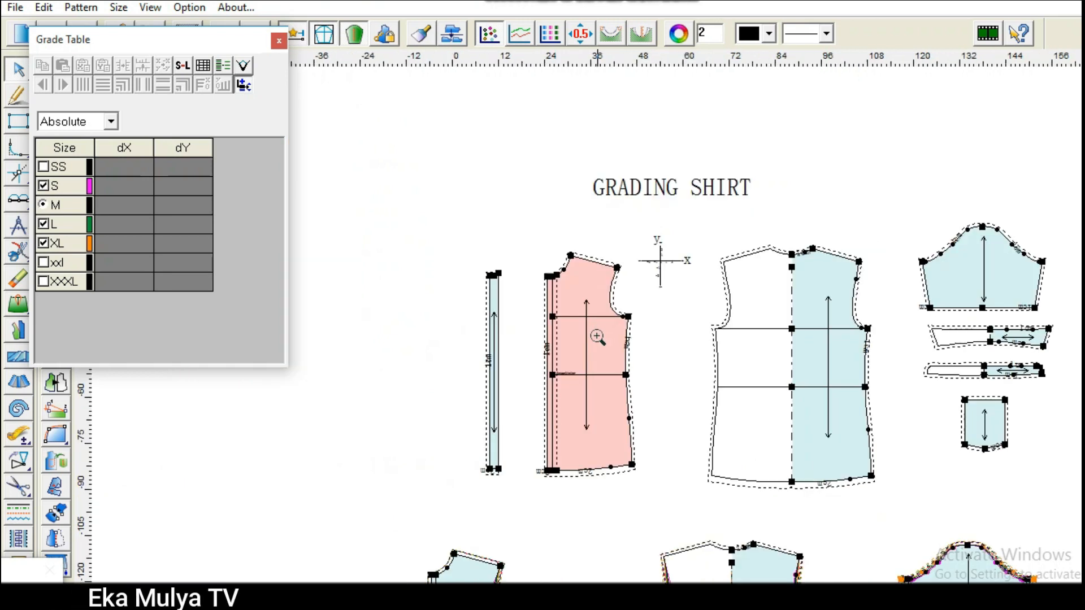
pyautogui.scroll(3, 597, 336)
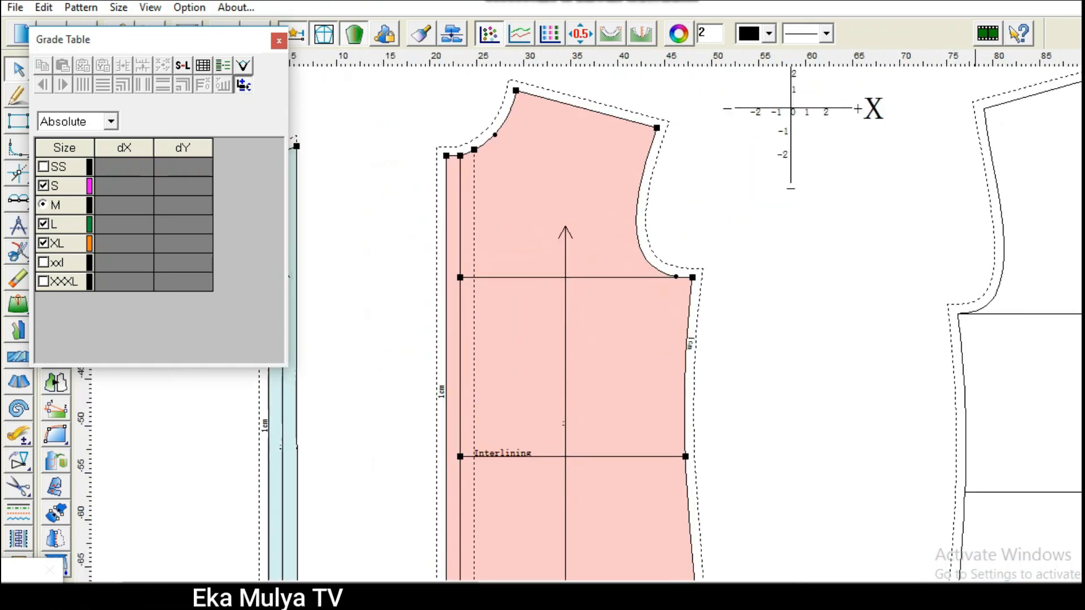
pyautogui.scroll(12, 648, 345)
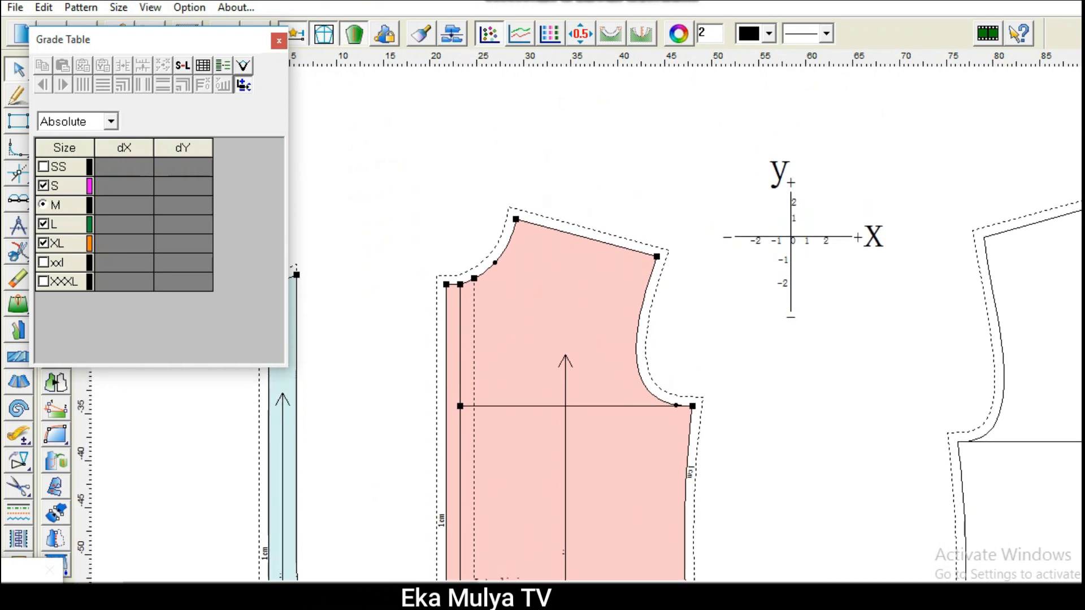
pyautogui.scroll(-2, 687, 401)
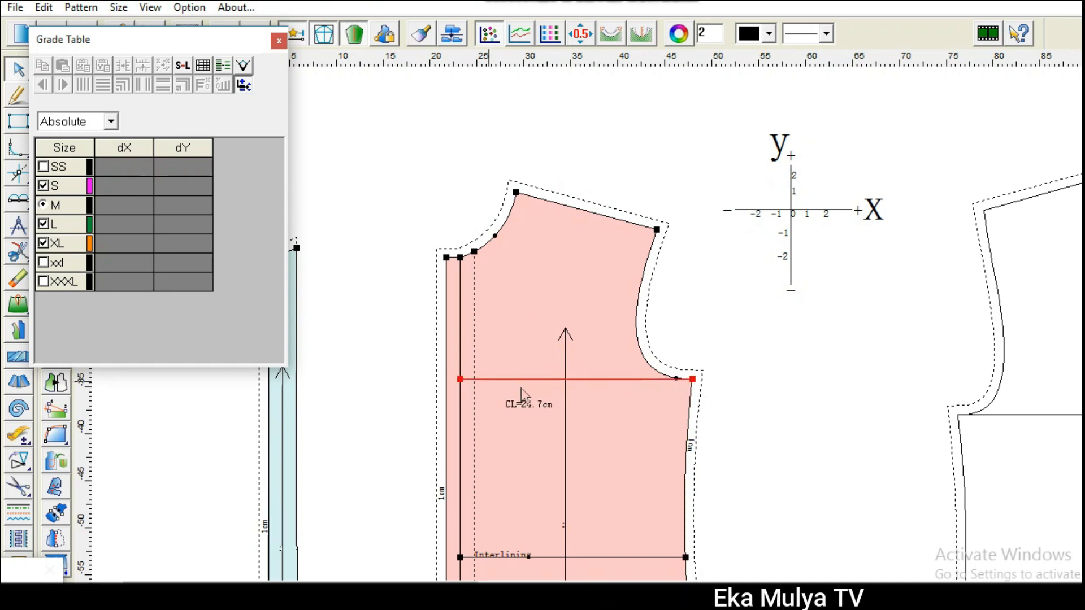
pyautogui.scroll(-4, 679, 378)
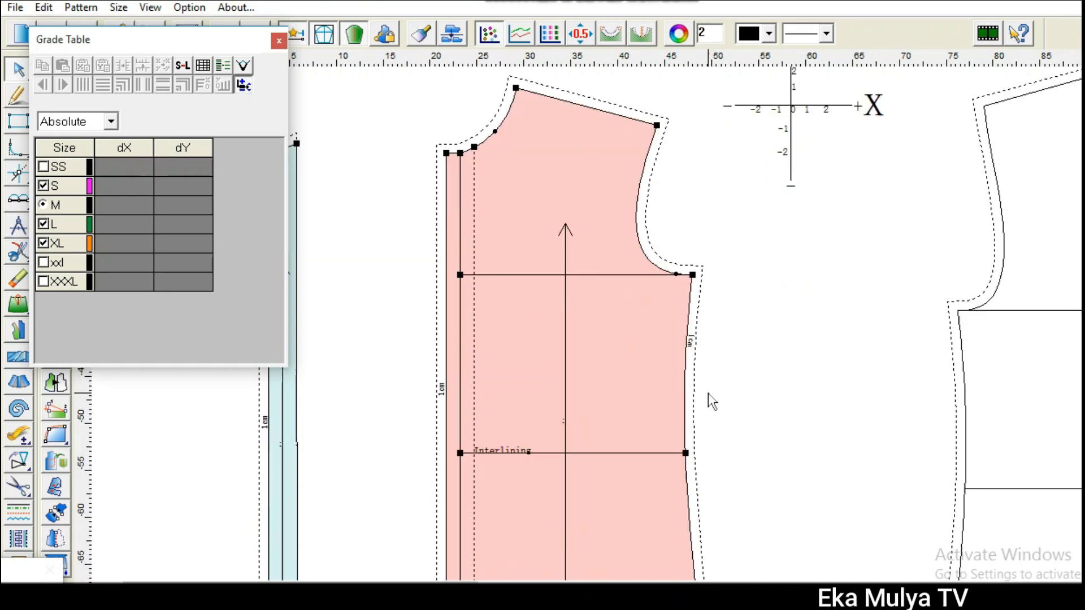
pyautogui.scroll(-4, 686, 368)
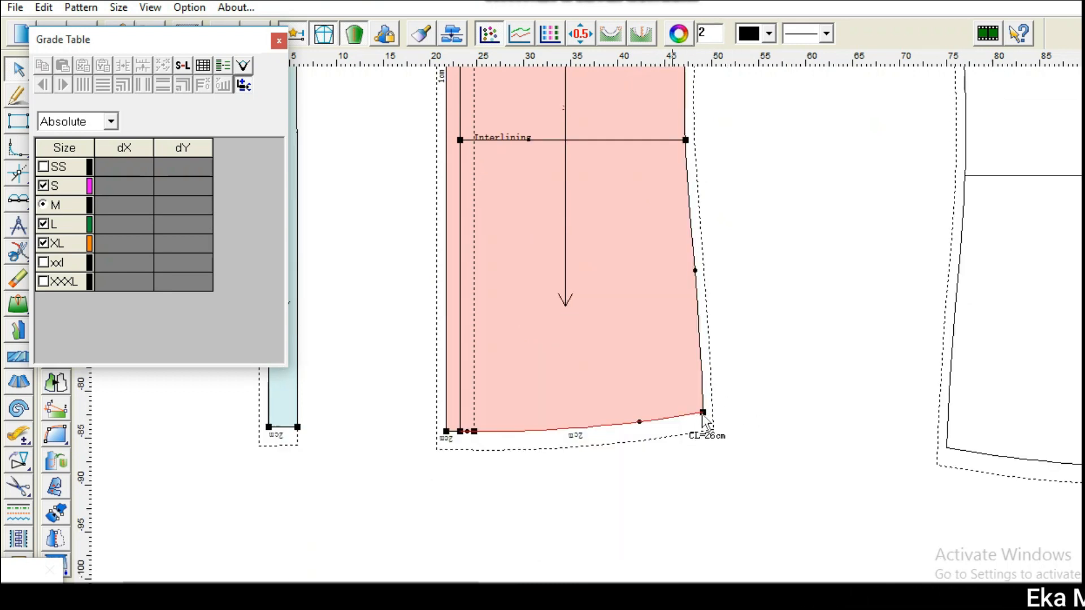
pyautogui.scroll(6, 714, 404)
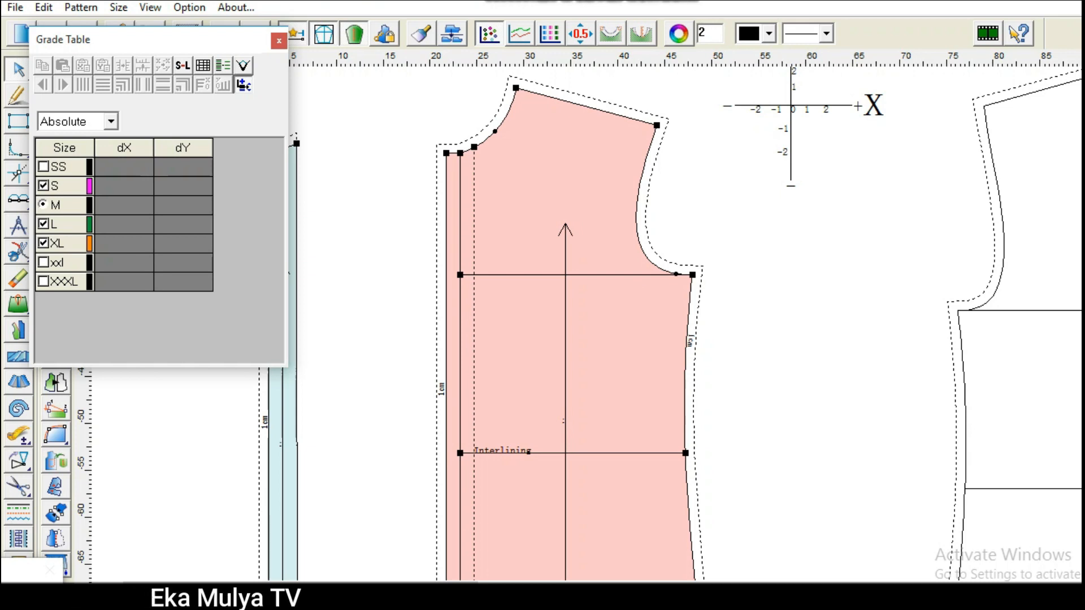
pyautogui.scroll(1, 582, 358)
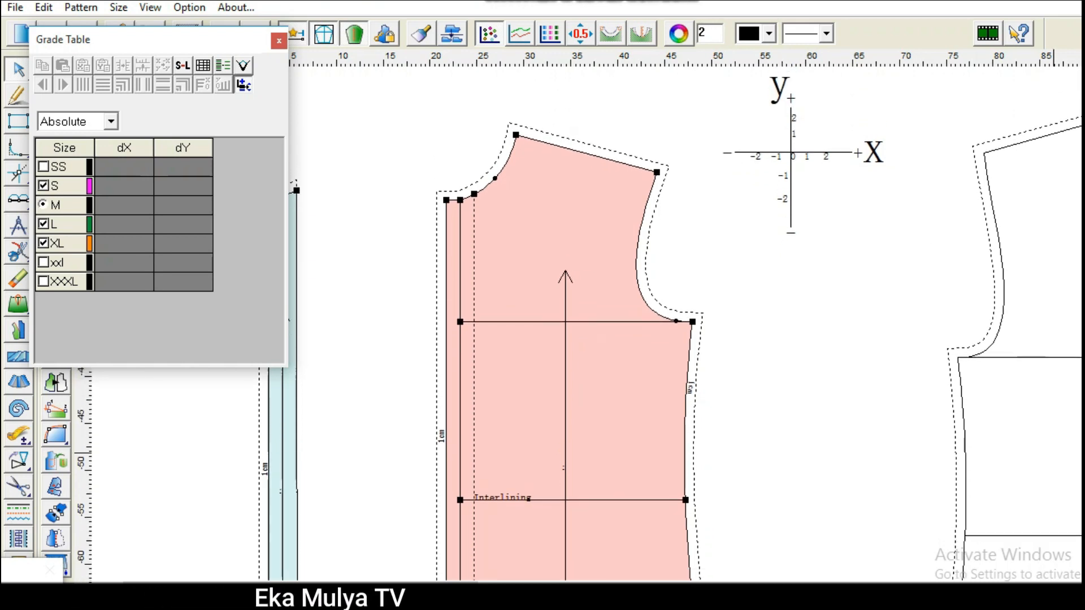
pyautogui.scroll(-1, 576, 339)
pyautogui.scroll(2, 576, 339)
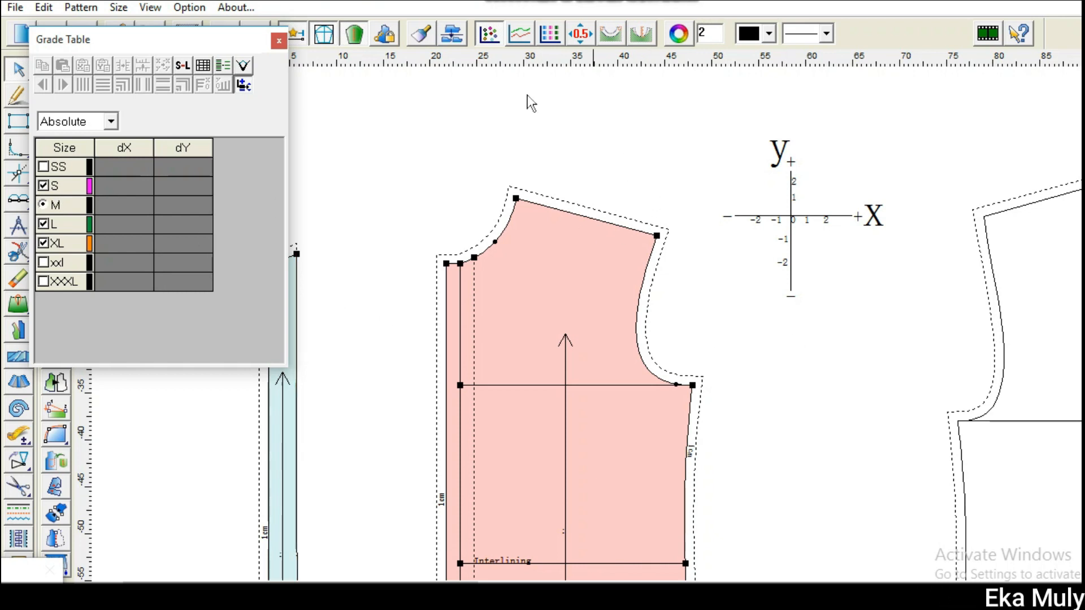
# Step: Check the chest circumference grade in the size spec and grade the front body's underarm side point with dX -1 for size S
pyautogui.click(488, 34)
pyautogui.click(489, 35)
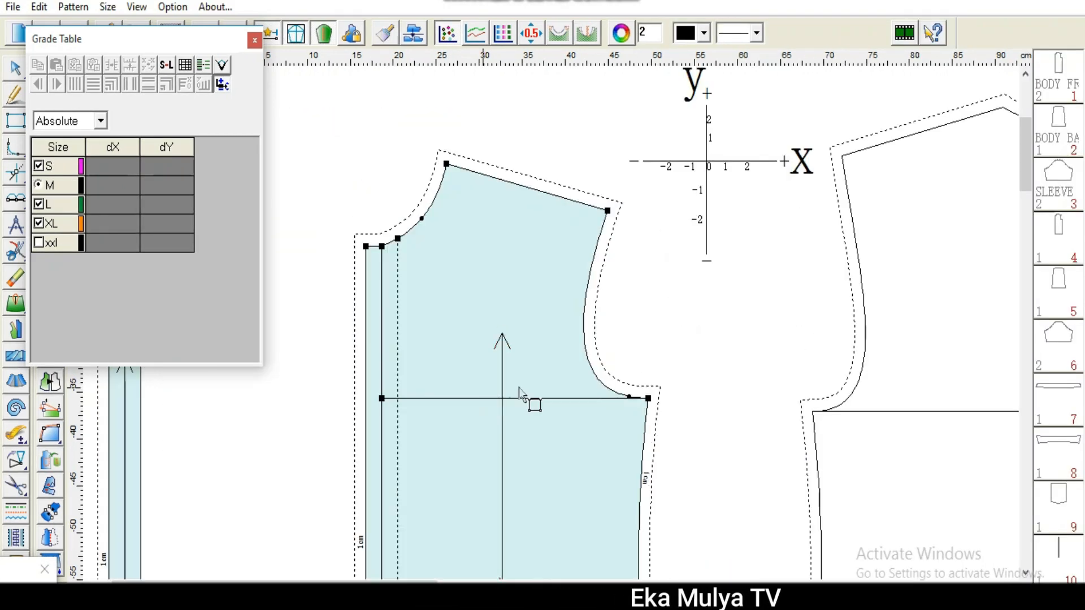
pyautogui.click(649, 399)
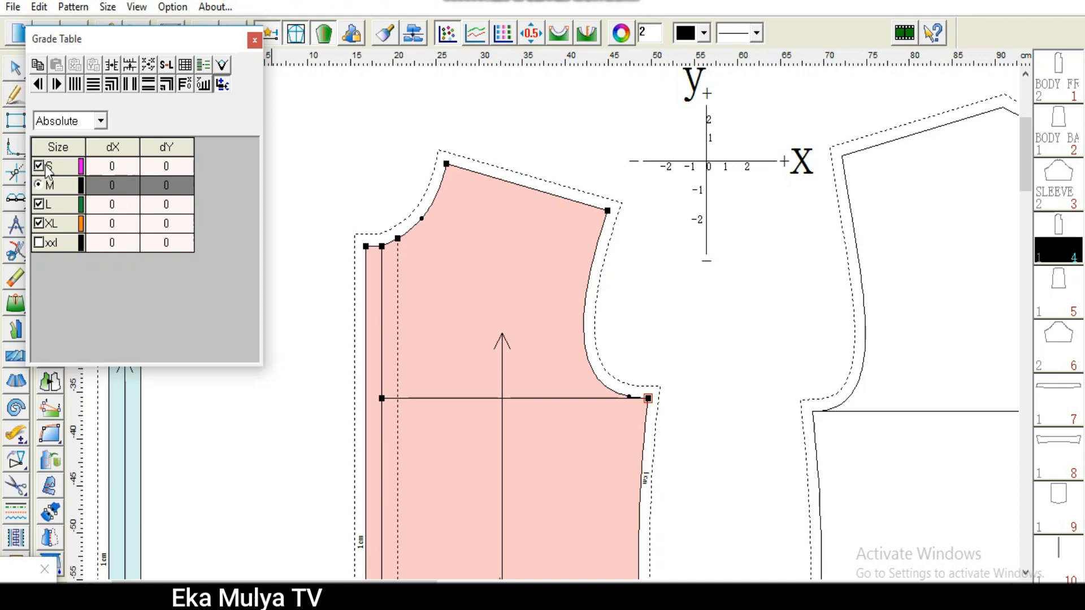
pyautogui.doubleClick(115, 166)
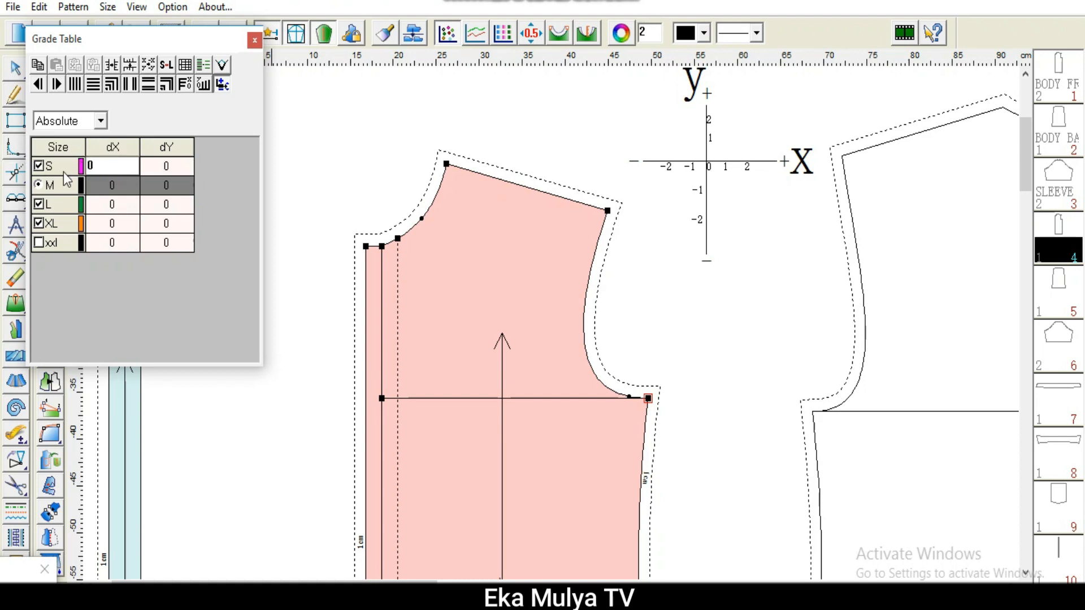
pyautogui.click(1024, 80)
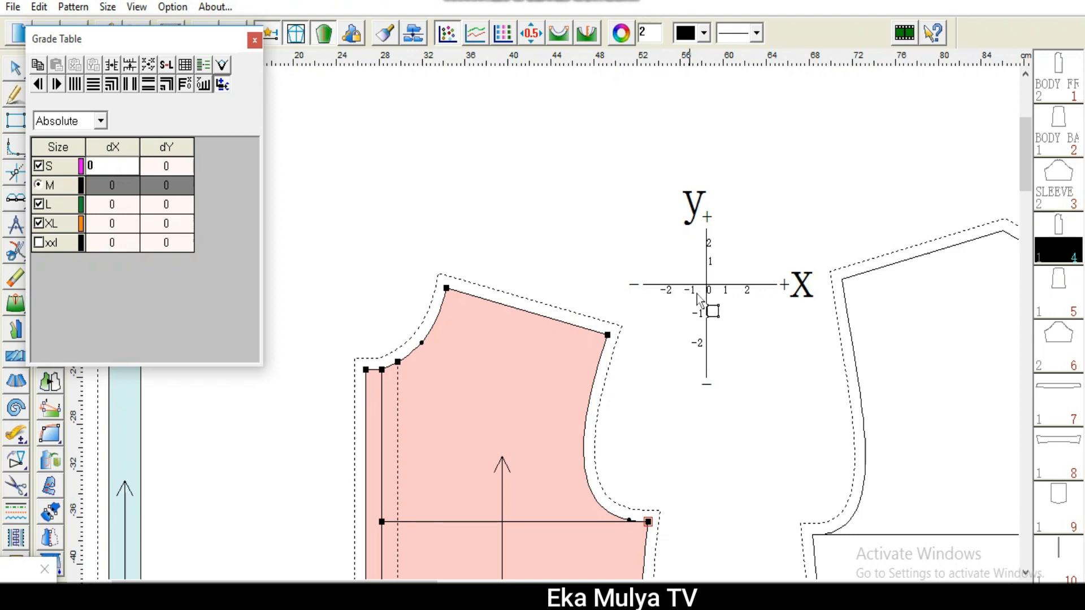
pyautogui.moveTo(1021, 180); pyautogui.dragTo(1023, 236)
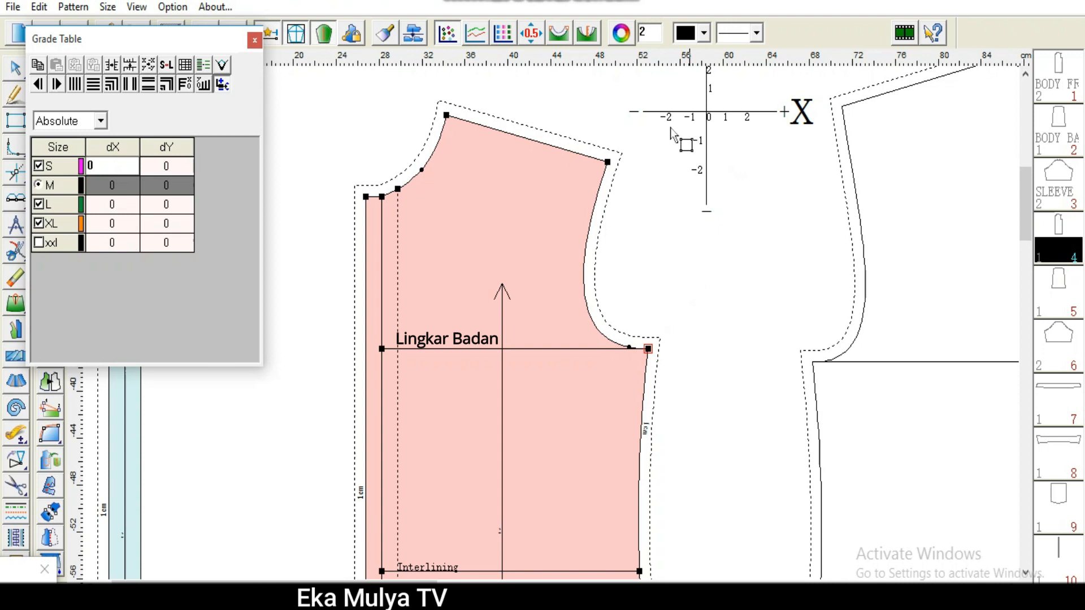
pyautogui.hotkey('alt', 'Tab')
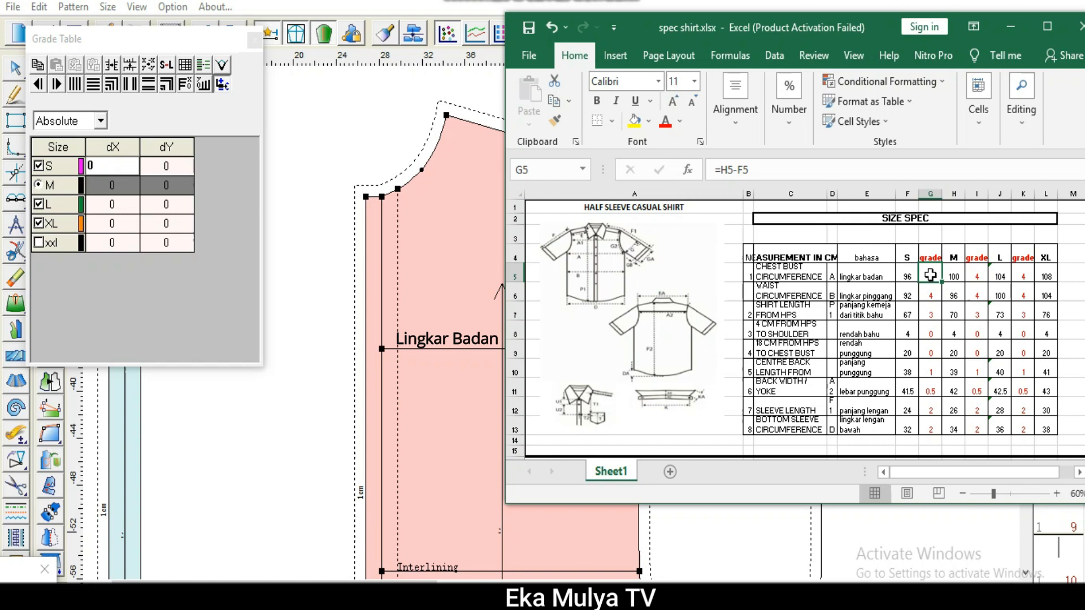
pyautogui.click(1011, 28)
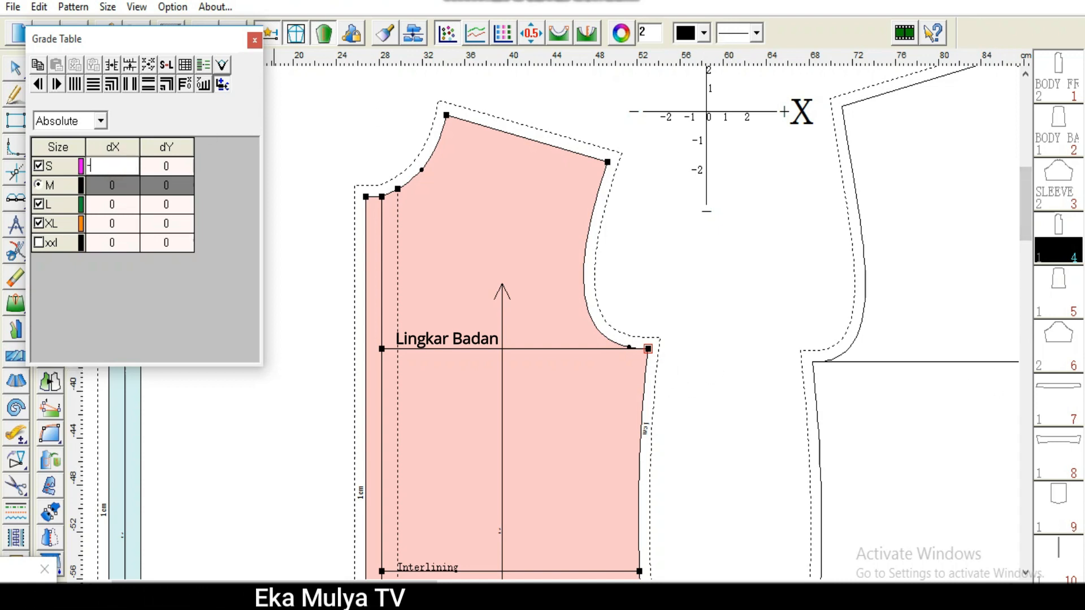
pyautogui.write('1')
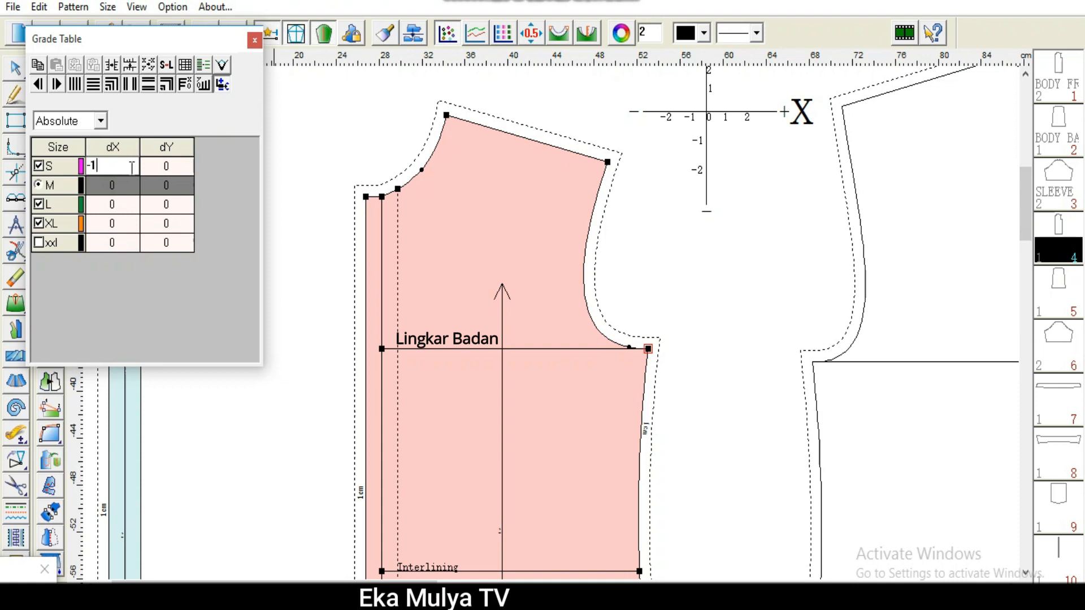
pyautogui.press('Return')
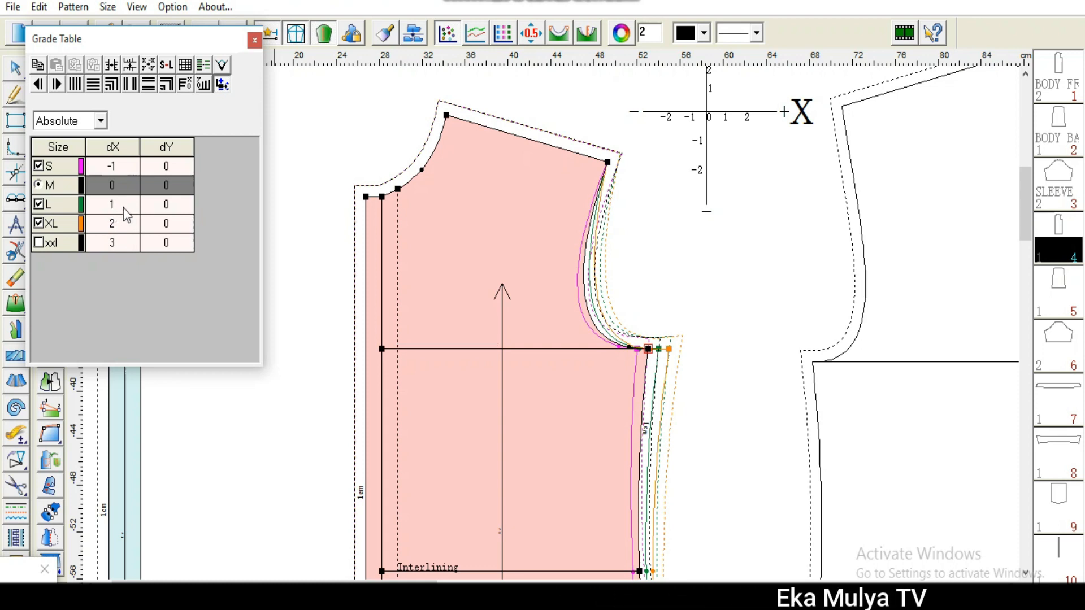
# Step: Examine the graded S, L and XL side seam outlines from the underarm point down to the hem corner
pyautogui.moveTo(1024, 196); pyautogui.dragTo(1016, 238)
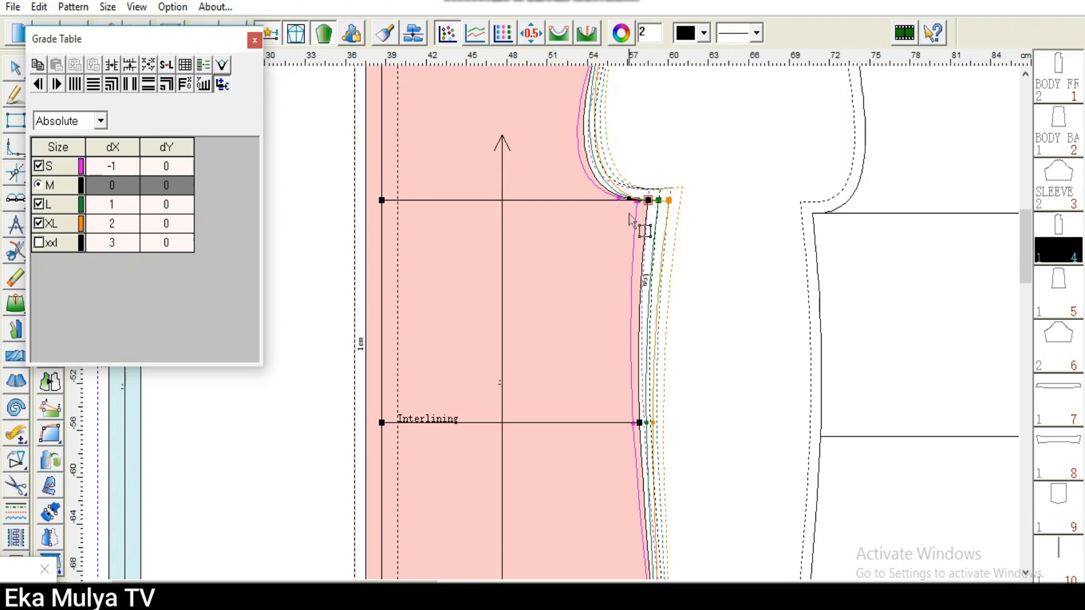
pyautogui.scroll(3, 629, 214)
pyautogui.scroll(1, 549, 327)
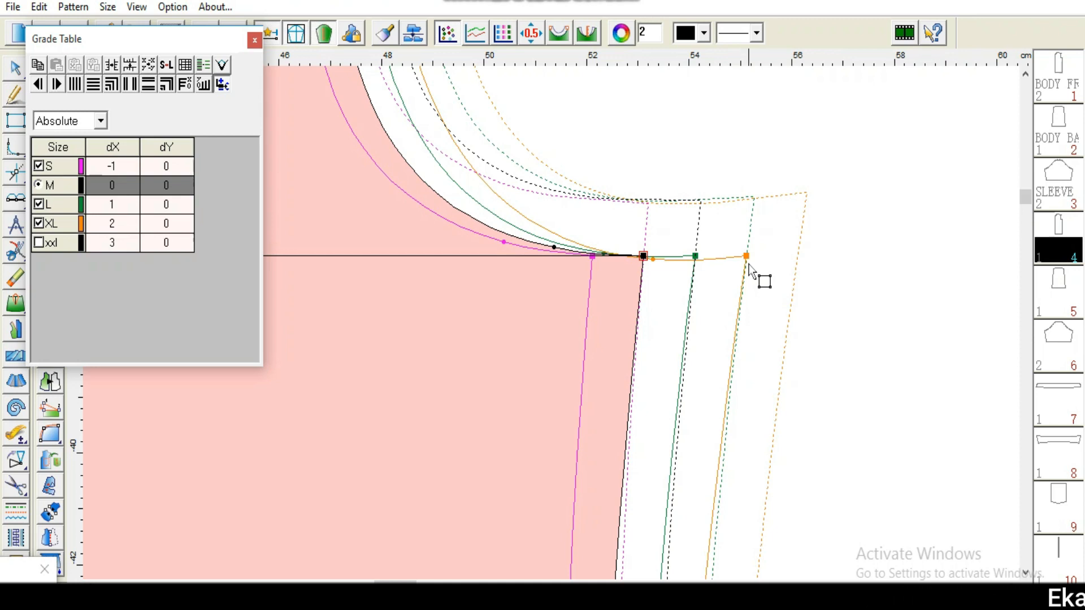
pyautogui.scroll(-3, 637, 339)
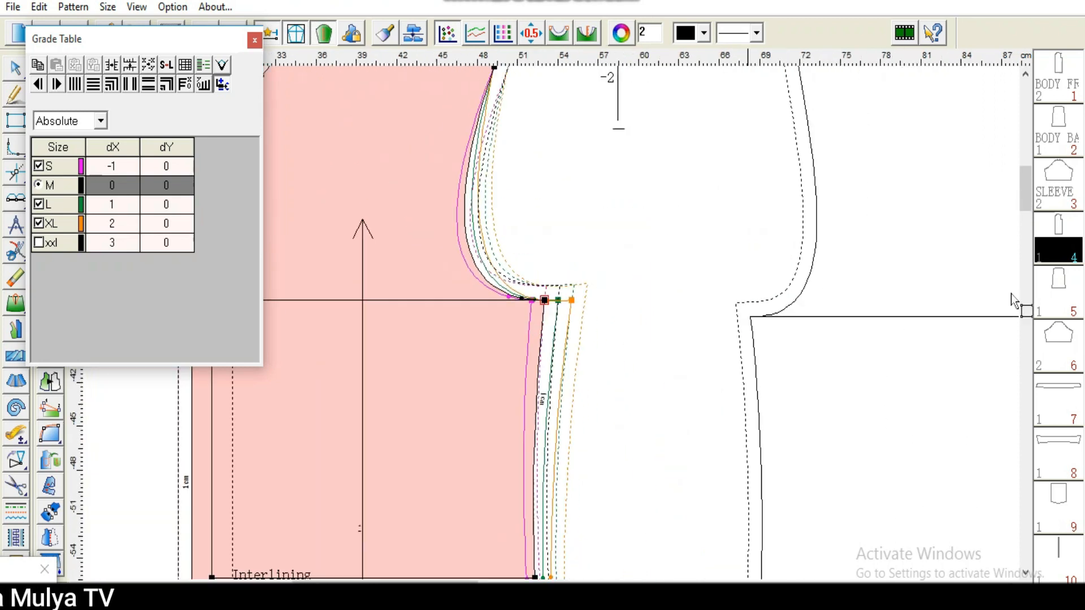
pyautogui.moveTo(1022, 188); pyautogui.dragTo(1005, 293)
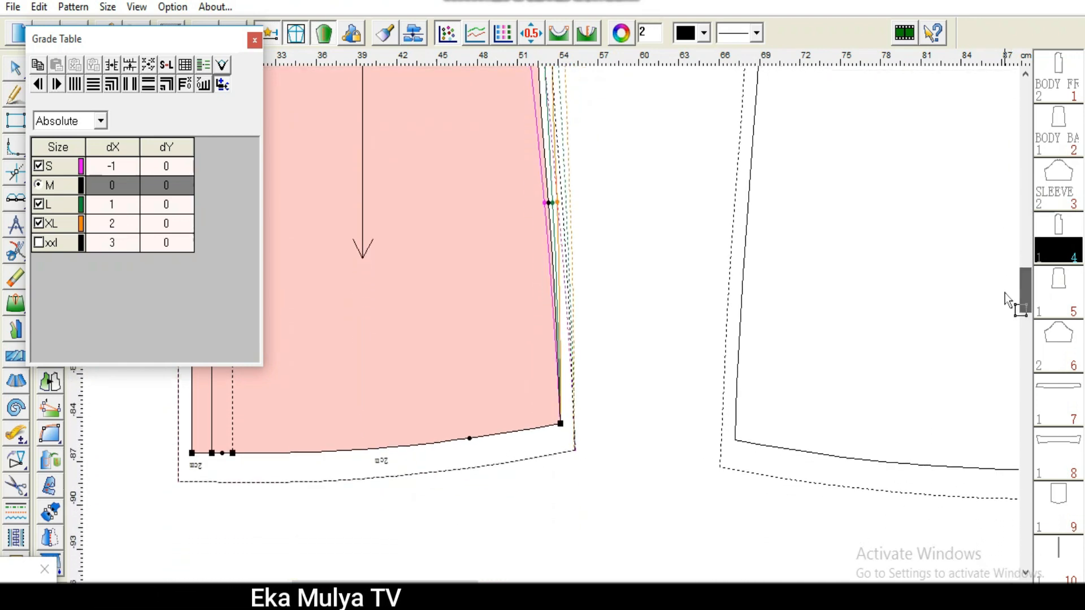
pyautogui.click(563, 425)
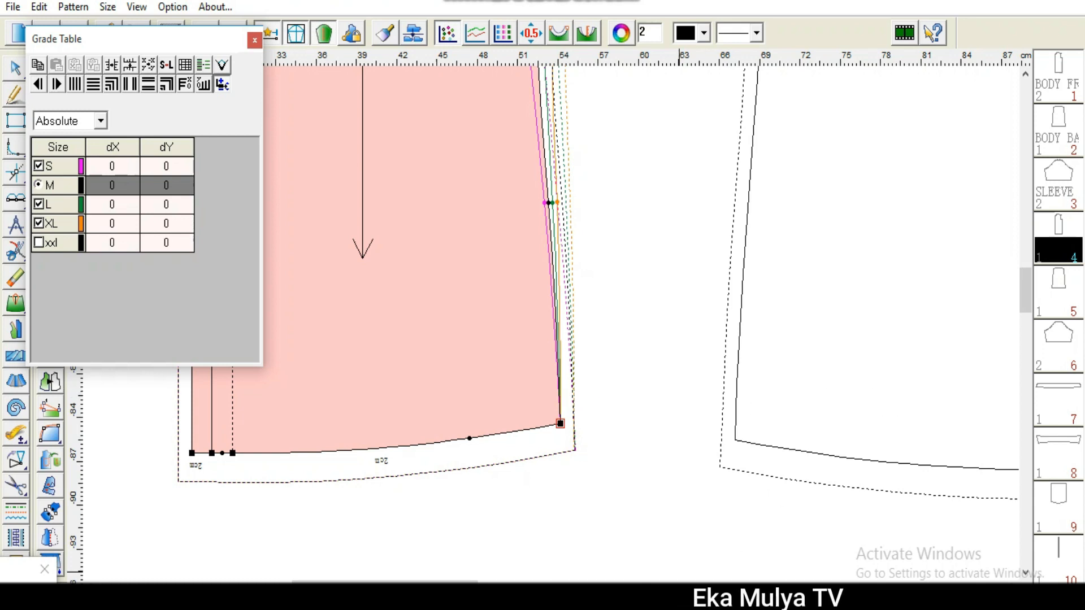
pyautogui.click(607, 595)
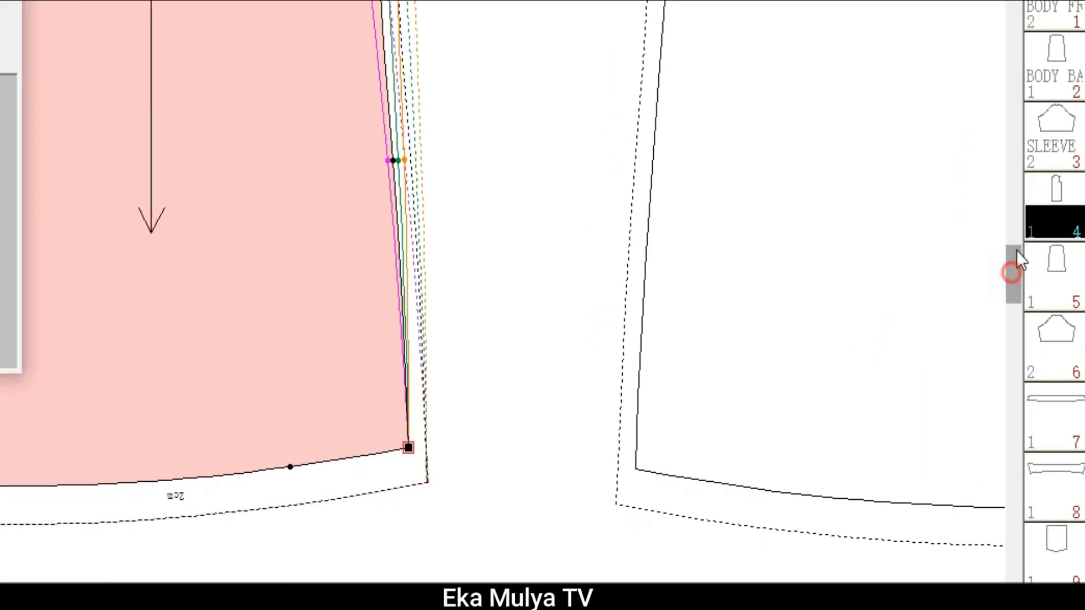
pyautogui.moveTo(1013, 271); pyautogui.dragTo(1034, 199)
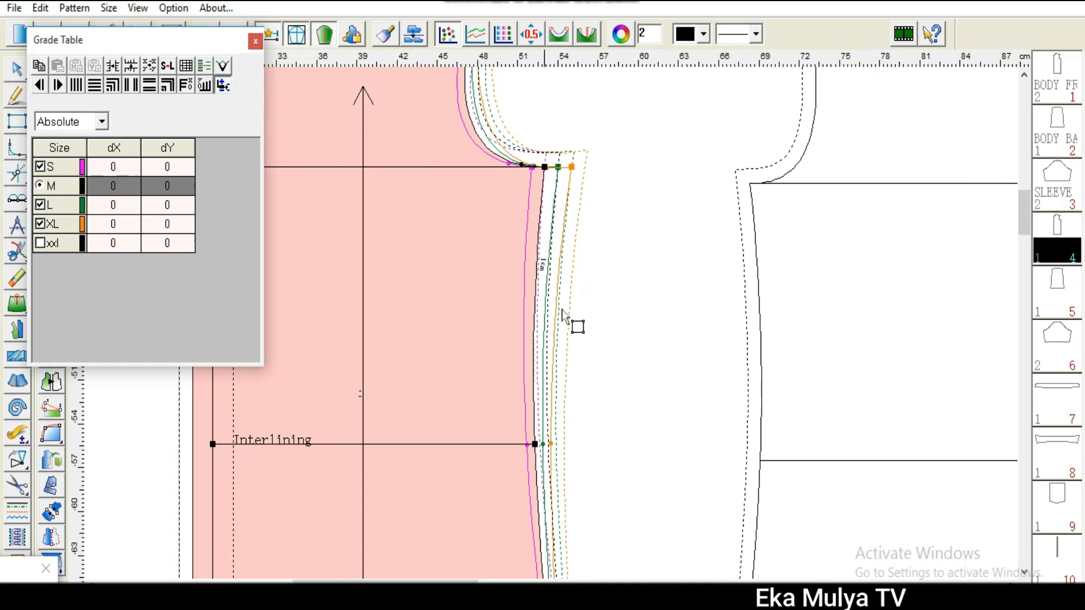
# Step: Copy the underarm side point's grade values and paste them onto the side seam point at the bottom hem
pyautogui.click(544, 168)
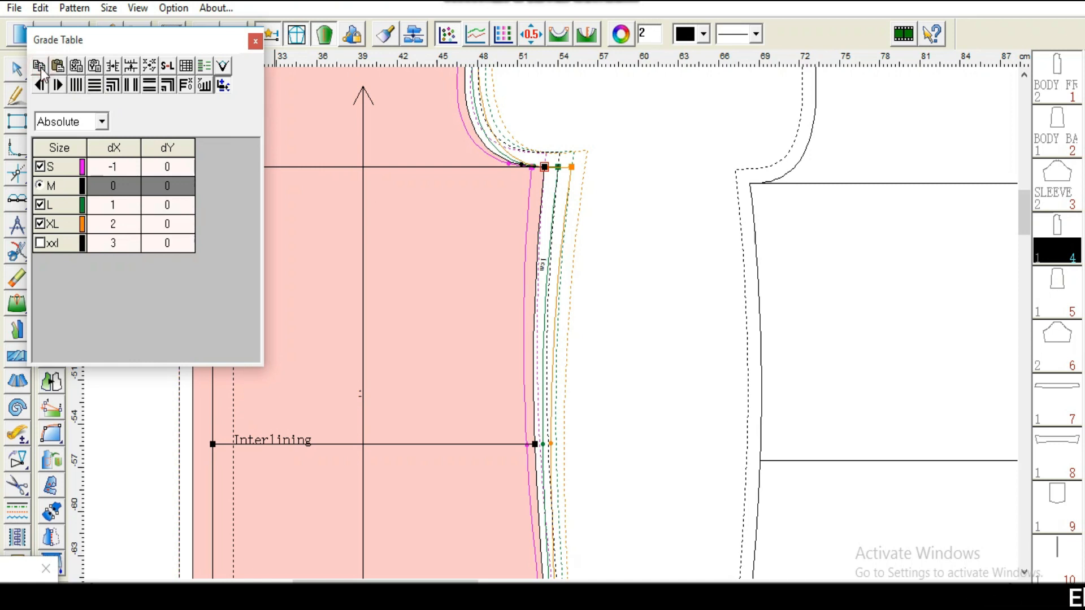
pyautogui.click(535, 444)
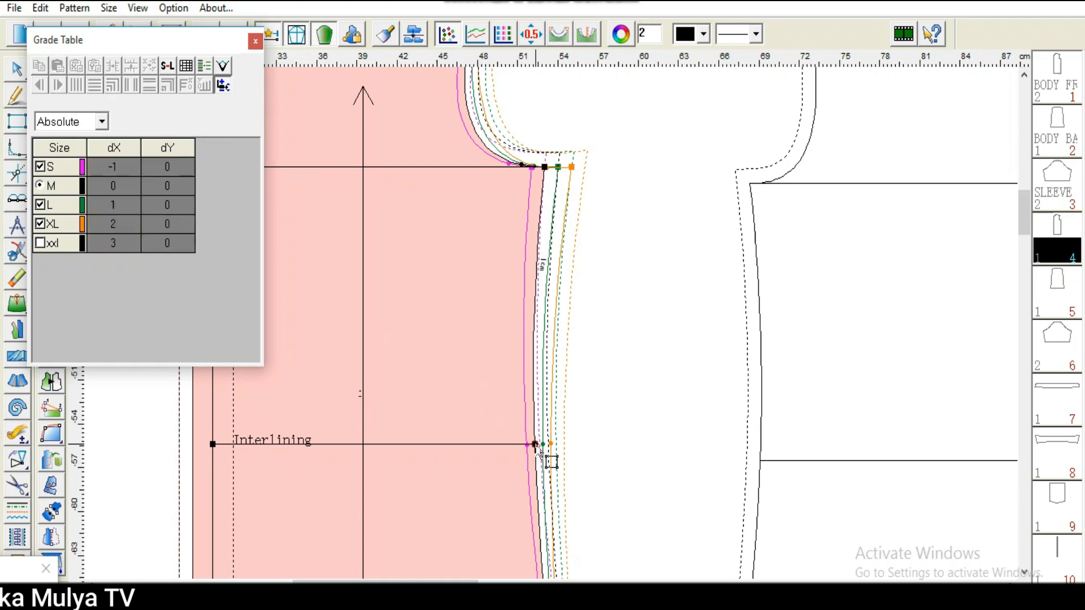
pyautogui.moveTo(1023, 226); pyautogui.dragTo(1024, 325)
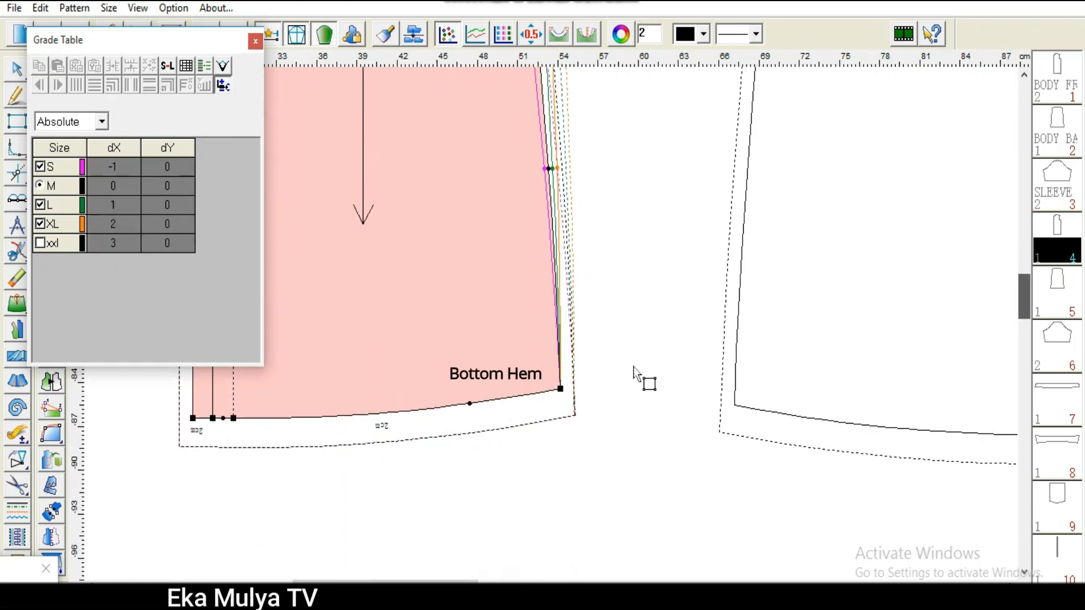
pyautogui.click(561, 390)
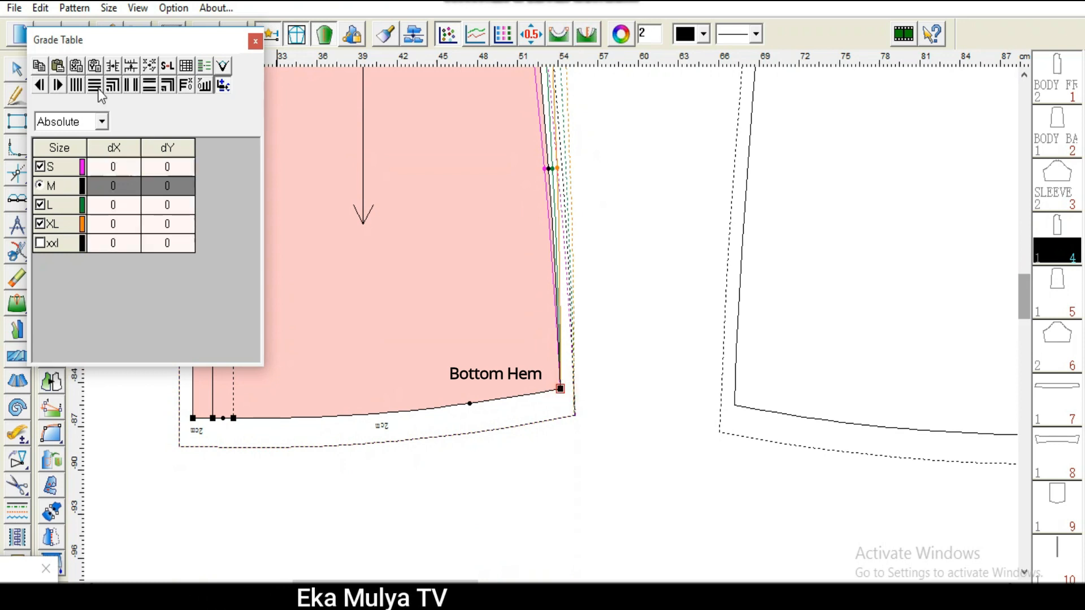
pyautogui.click(57, 66)
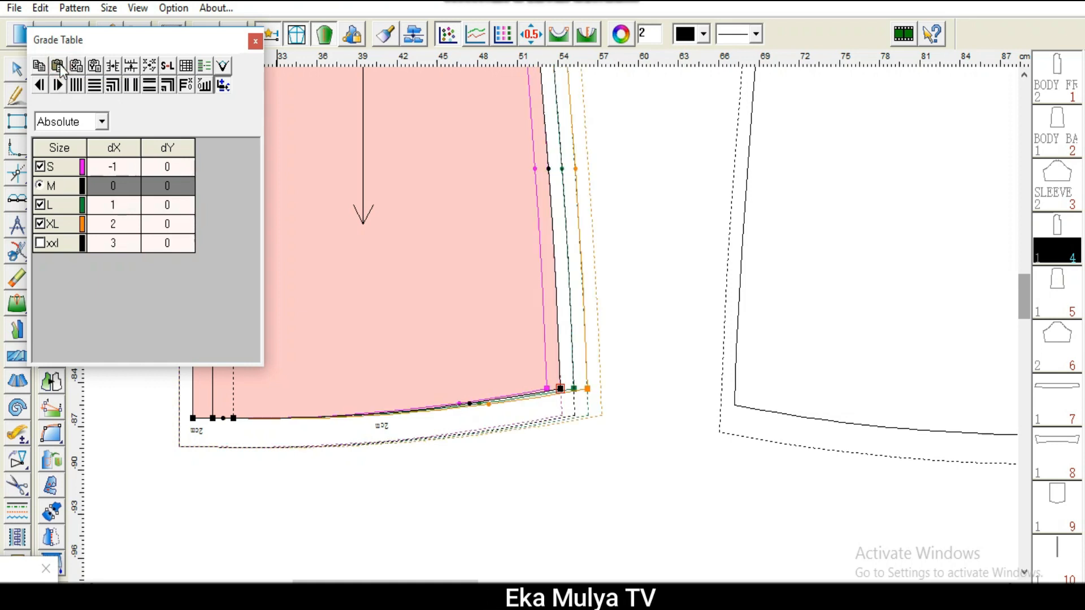
# Step: Examine the side seam's grading and look up the shirt length from HPS grade in the size spec
pyautogui.moveTo(1026, 291); pyautogui.dragTo(1040, 198)
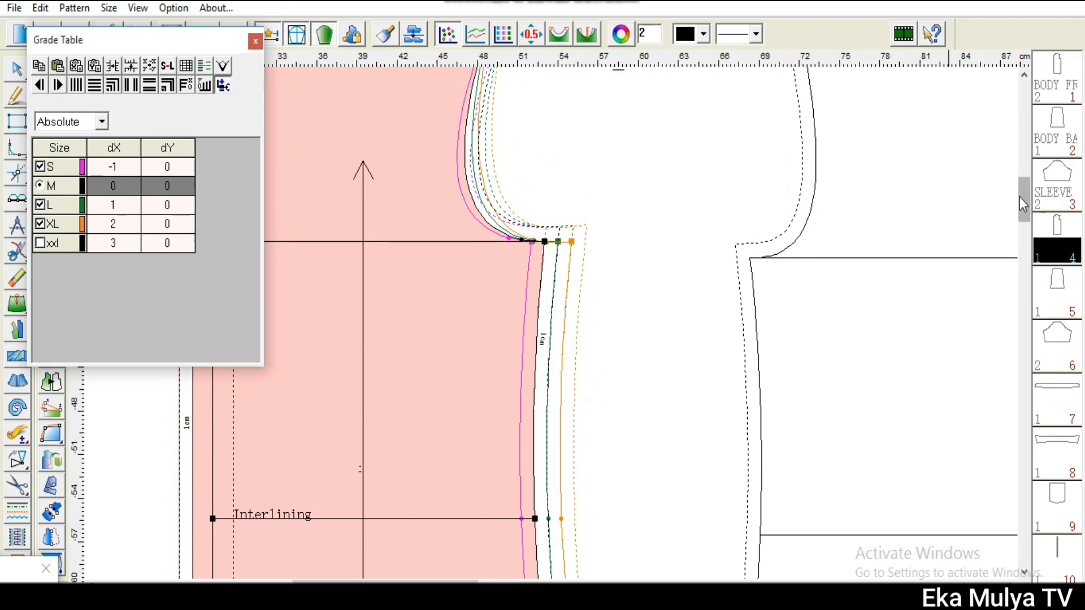
pyautogui.moveTo(1024, 207); pyautogui.dragTo(1023, 300)
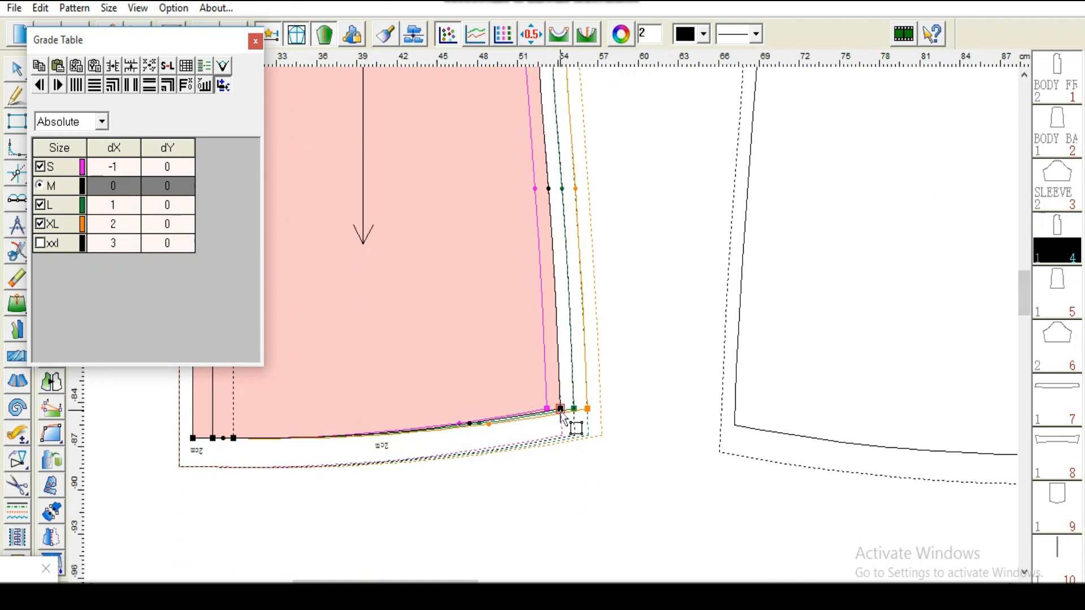
pyautogui.moveTo(1027, 296)
pyautogui.mouseDown()
pyautogui.moveTo(1040, 217)
pyautogui.moveTo(1016, 298)
pyautogui.mouseUp()
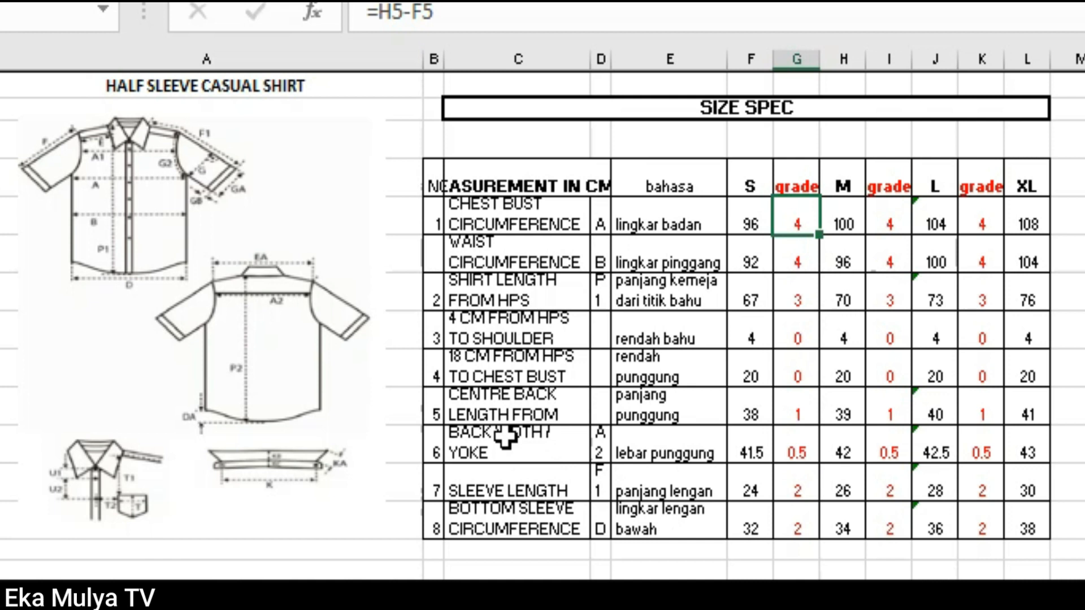
pyautogui.click(558, 442)
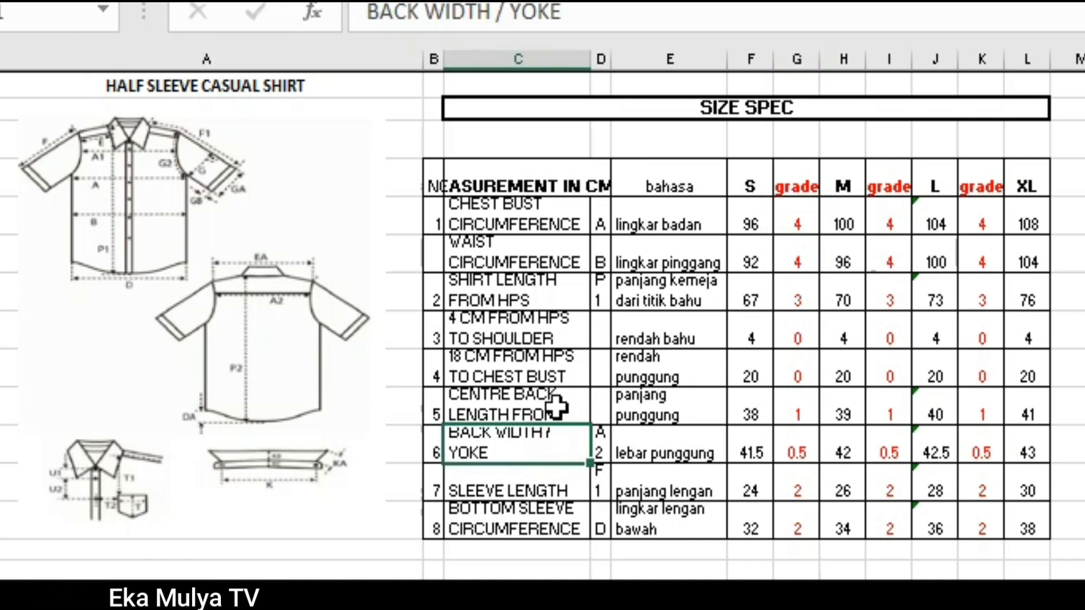
pyautogui.click(557, 406)
pyautogui.click(544, 369)
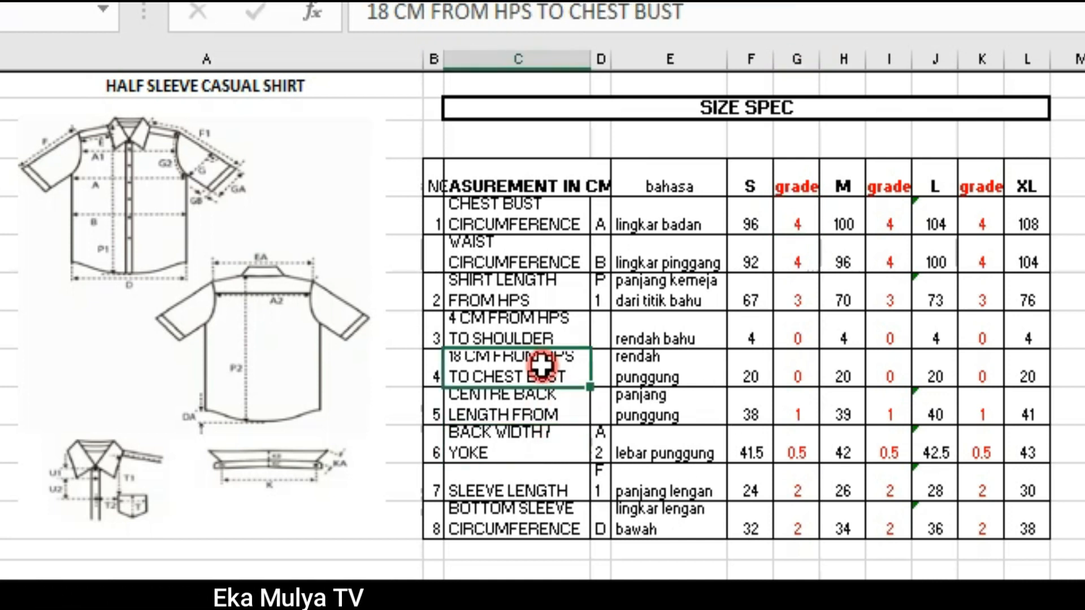
pyautogui.click(534, 301)
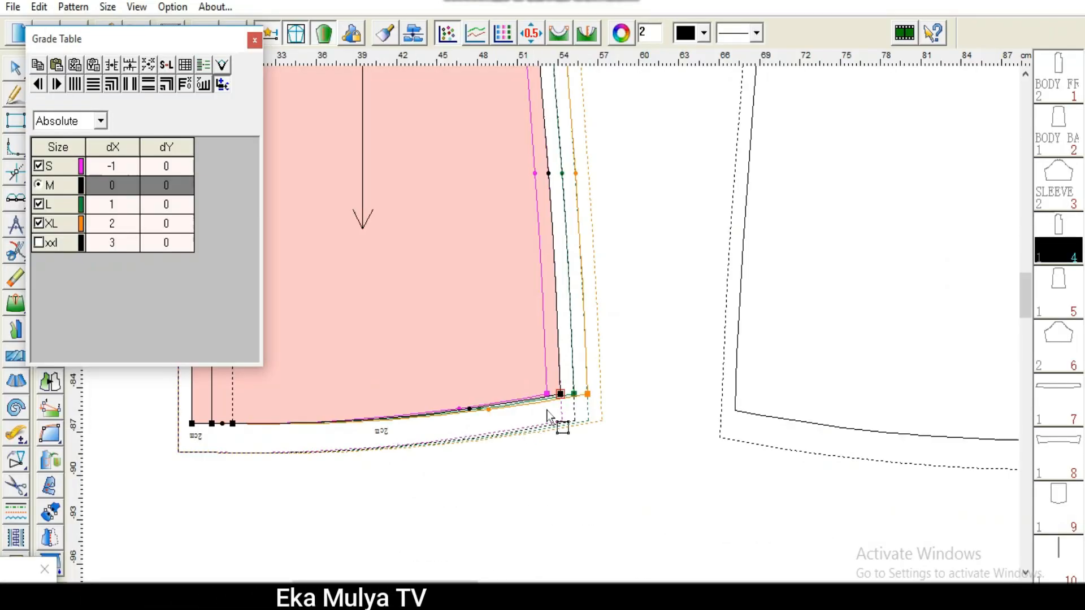
# Step: Grade the hem's side seam point vertically with dY 3 for size S, checking the direction against the axis diagram
pyautogui.scroll(4, 516, 396)
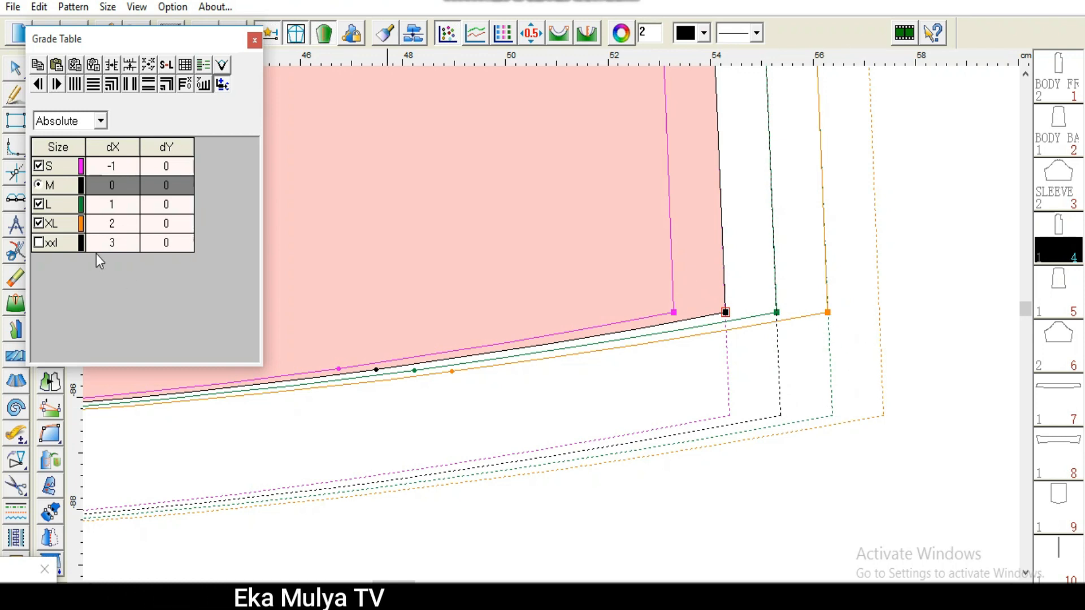
pyautogui.click(726, 314)
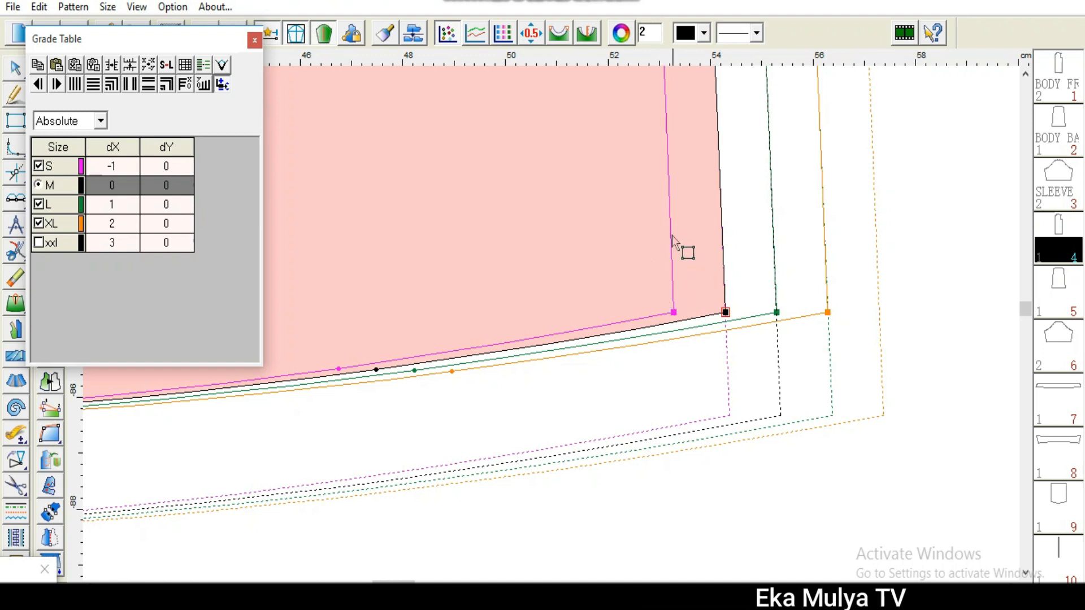
pyautogui.click(170, 166)
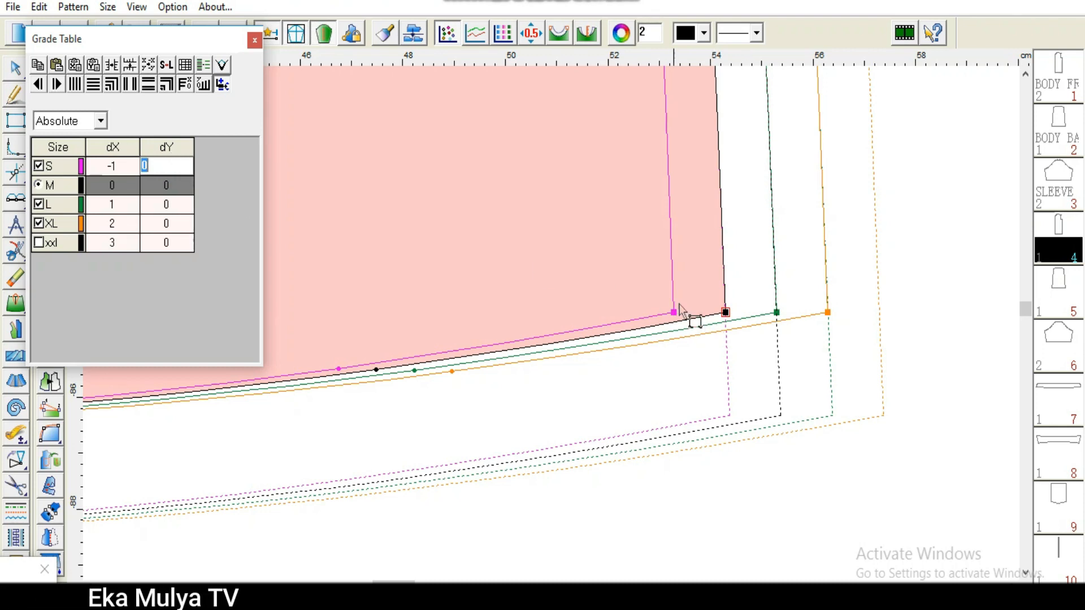
pyautogui.moveTo(1028, 314); pyautogui.dragTo(1033, 145)
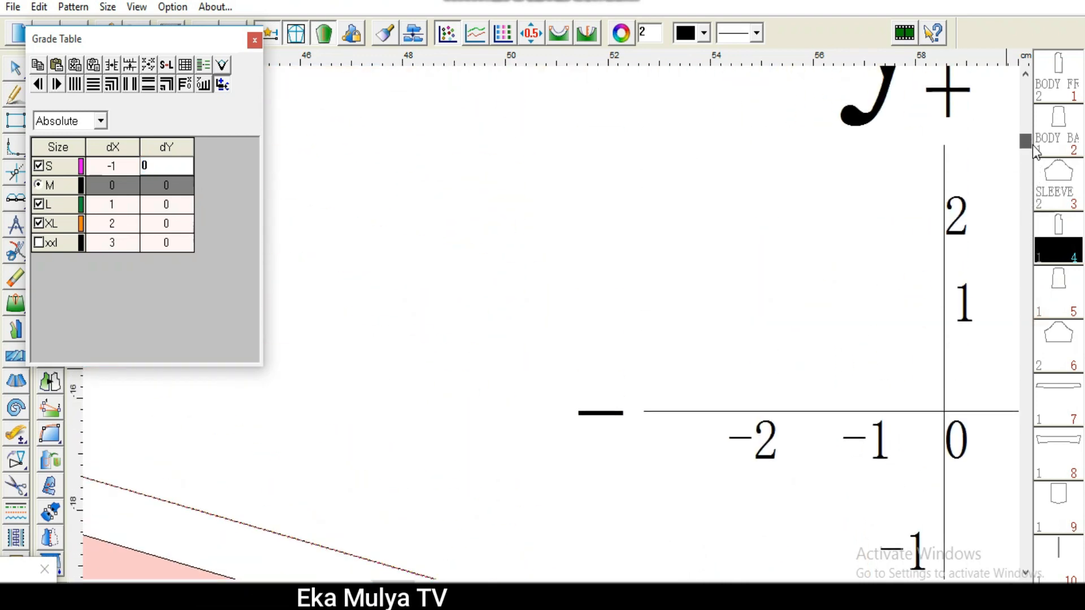
pyautogui.moveTo(392, 582); pyautogui.dragTo(417, 582)
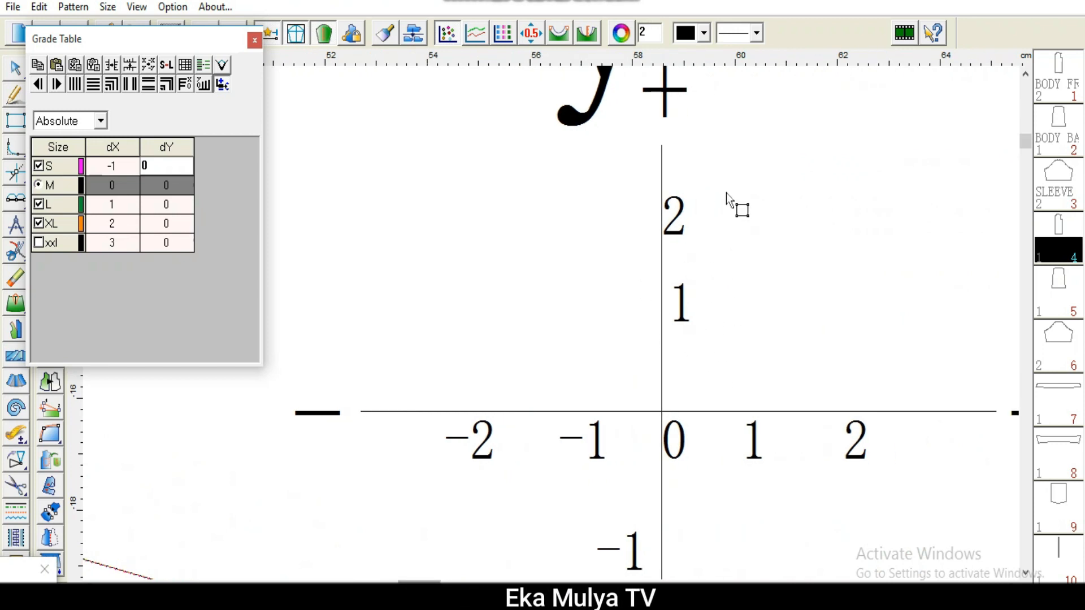
pyautogui.click(167, 166)
pyautogui.press('BackSpace')
pyautogui.moveTo(1026, 145); pyautogui.dragTo(993, 304)
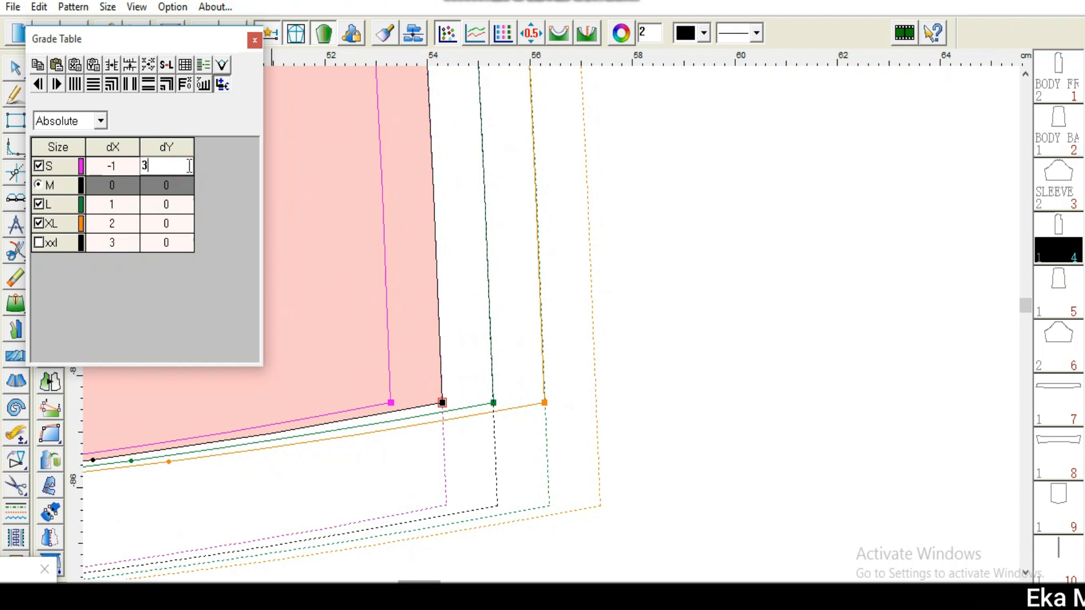
pyautogui.press('Return')
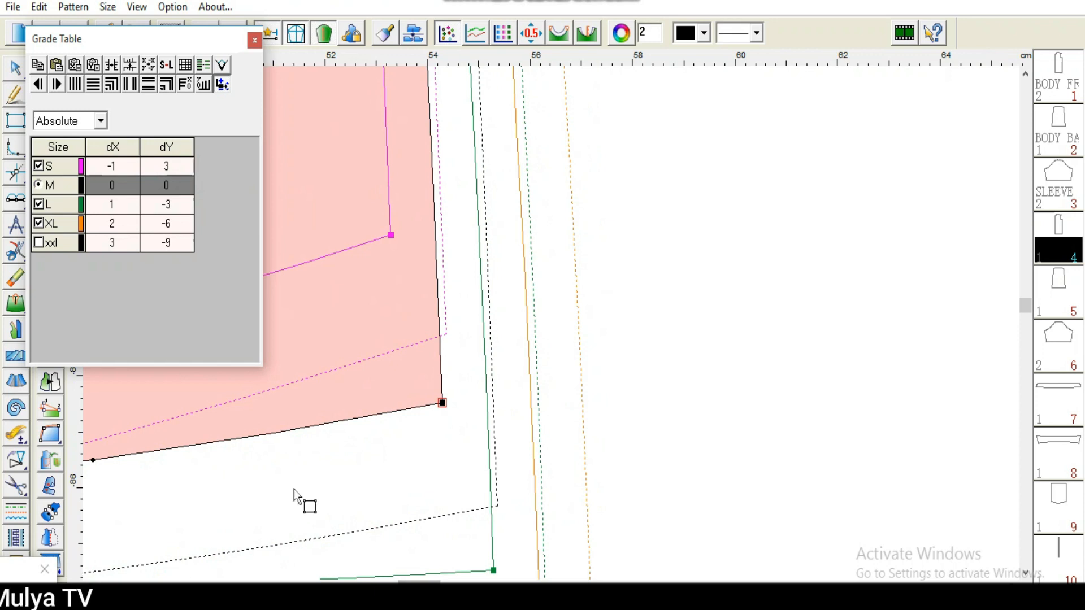
pyautogui.rightClick(956, 348)
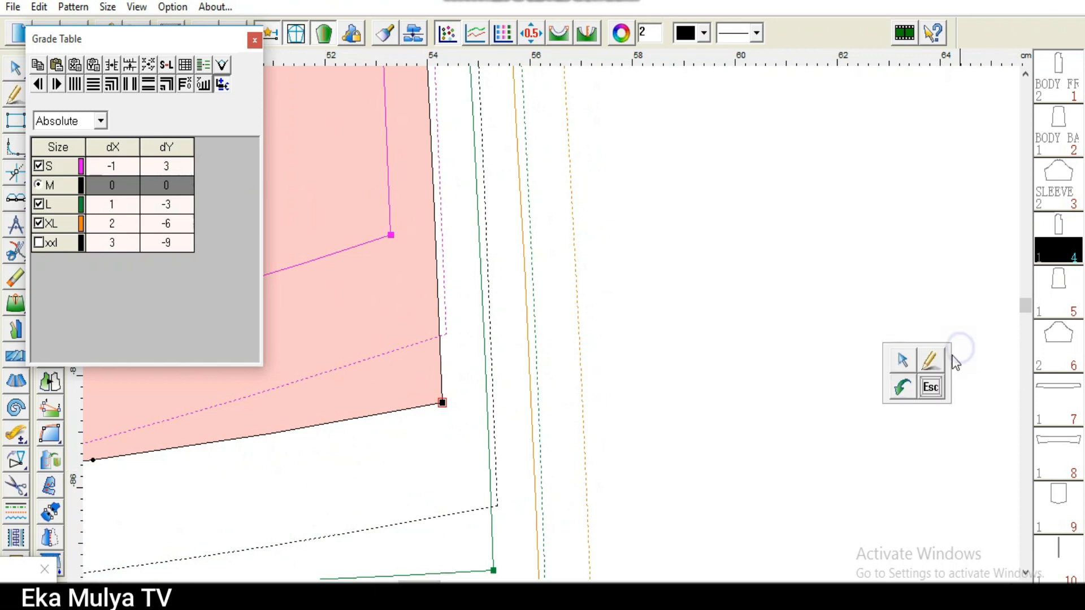
# Step: Grade the front hem's point on the centre front line vertically with dY 3 for size S
pyautogui.click(904, 364)
pyautogui.scroll(-4, 552, 324)
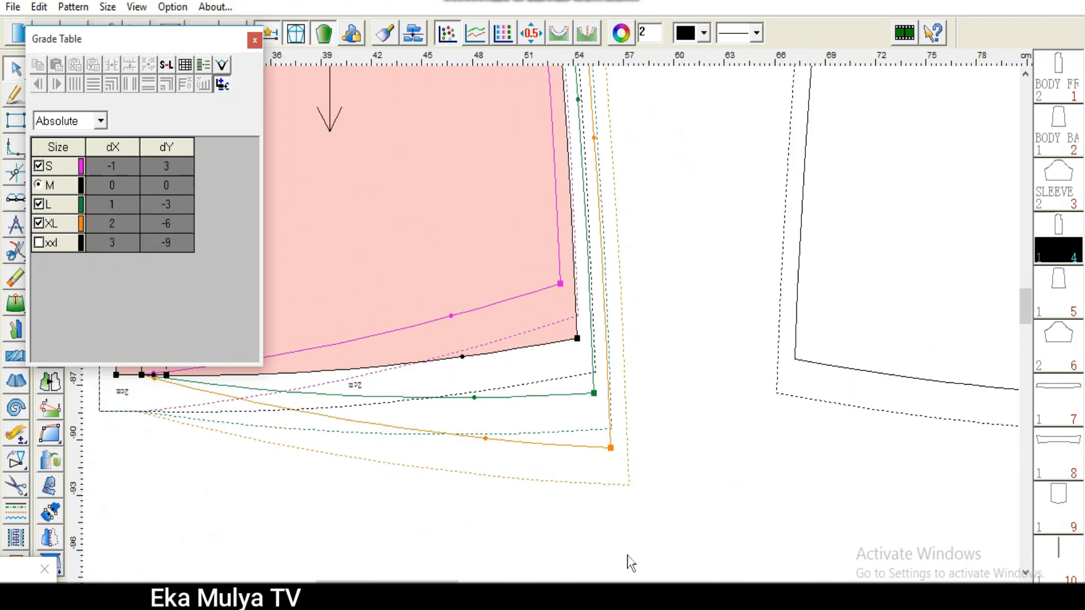
pyautogui.moveTo(396, 586); pyautogui.dragTo(308, 587)
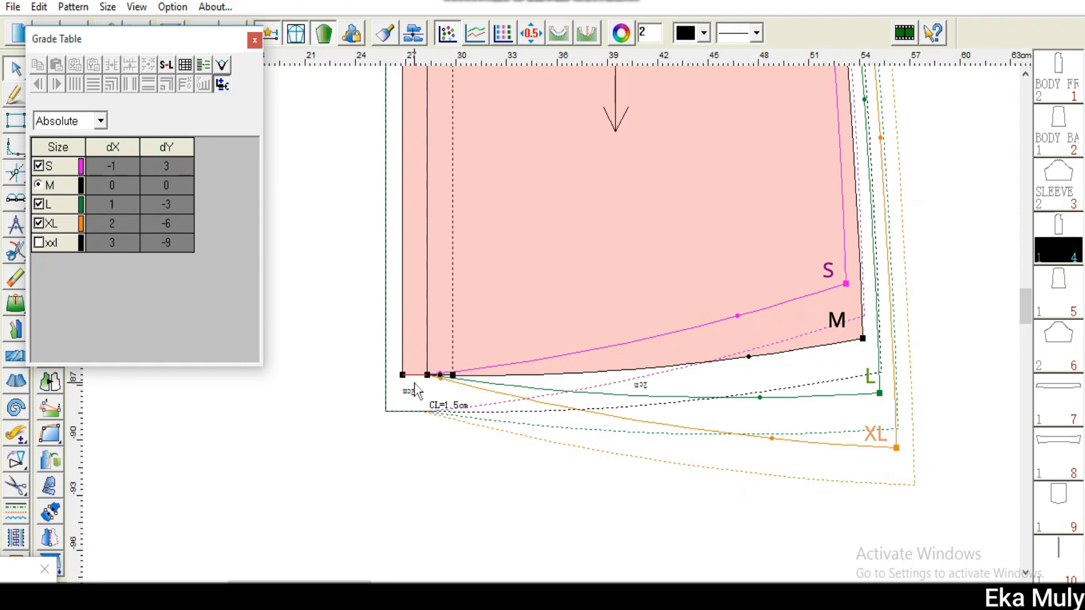
pyautogui.click(447, 35)
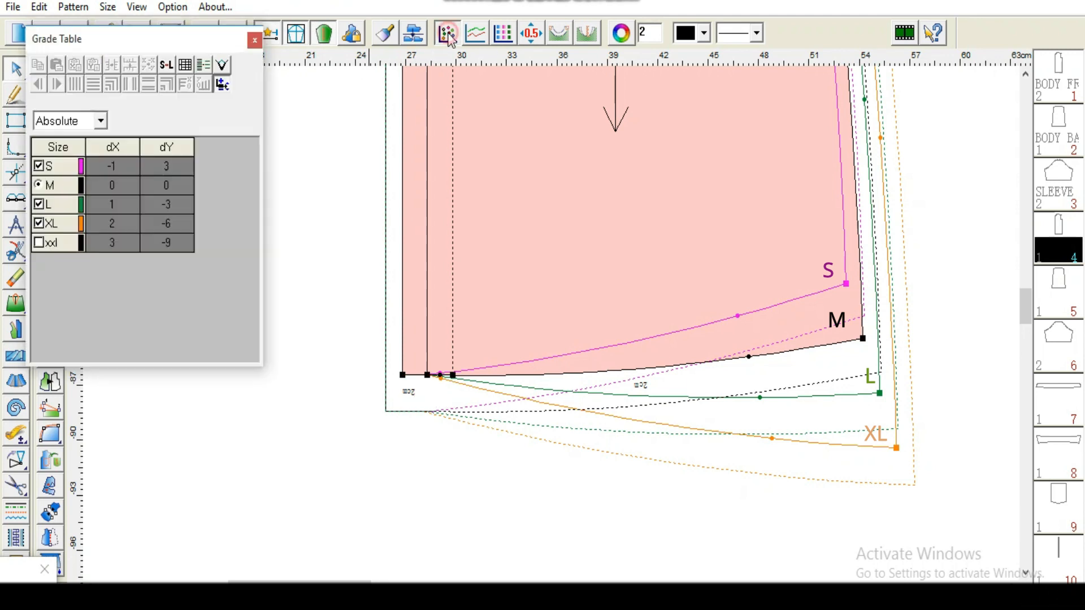
pyautogui.click(428, 381)
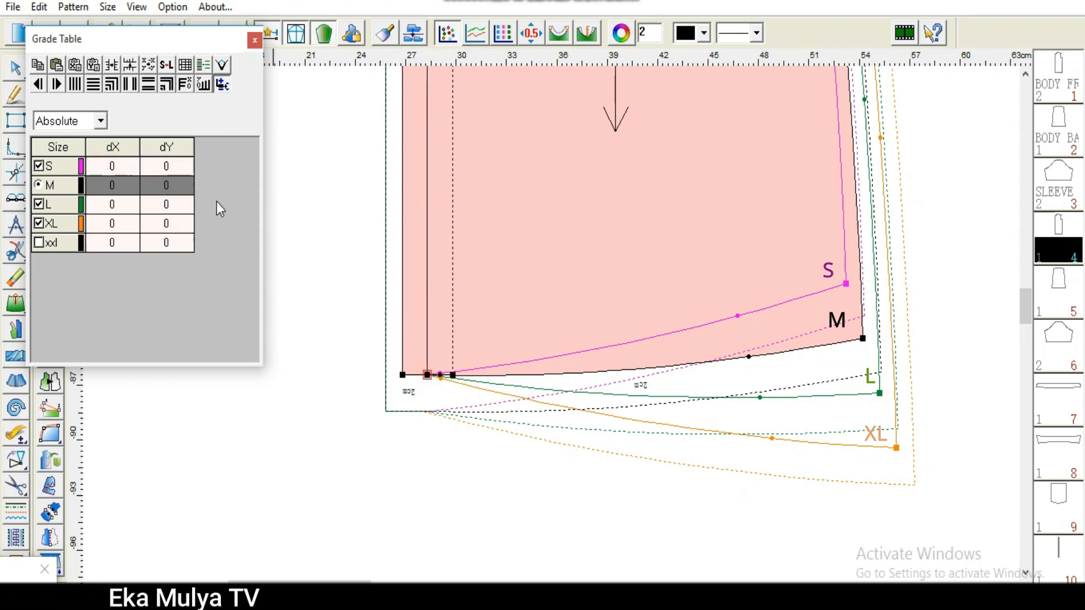
pyautogui.click(168, 163)
pyautogui.write('3')
pyautogui.press('Return')
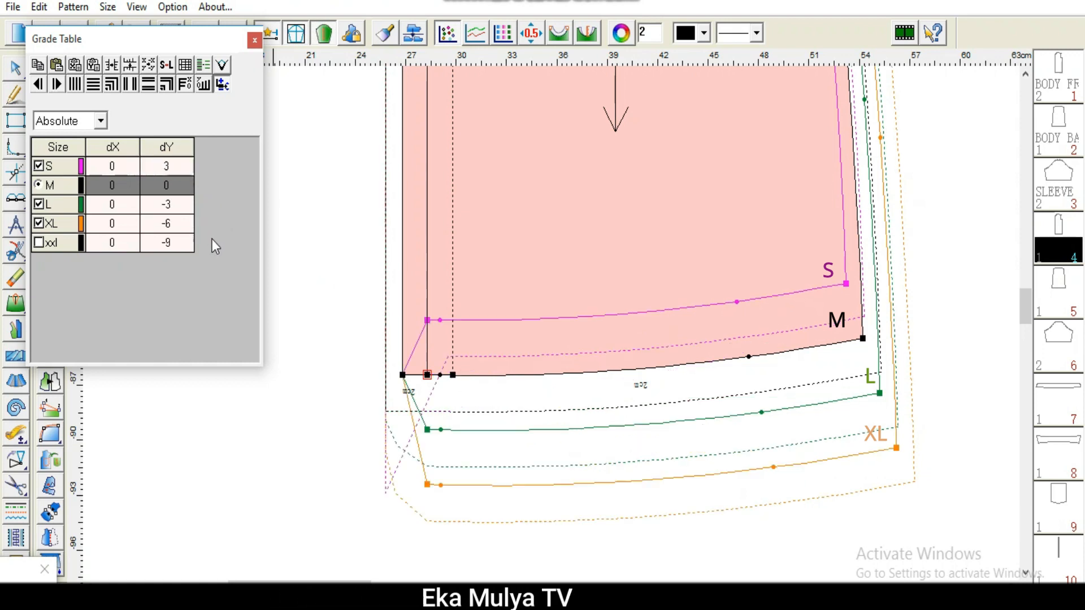
# Step: Grade the front hem's outermost corner on the front edge vertically with dY 3 for size S
pyautogui.click(403, 375)
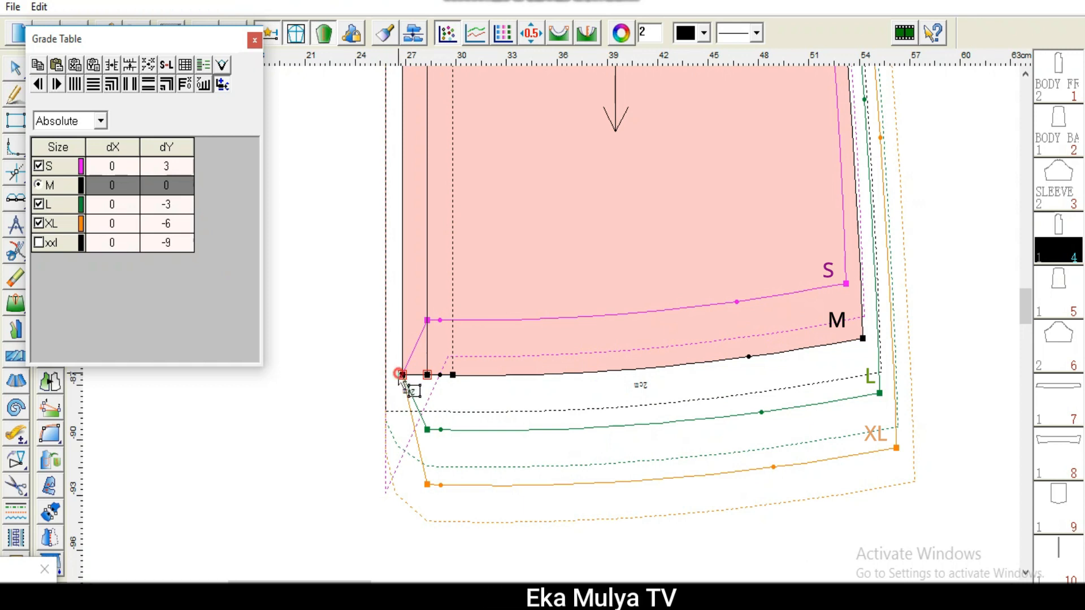
pyautogui.click(177, 167)
pyautogui.write('3')
pyautogui.press('Return')
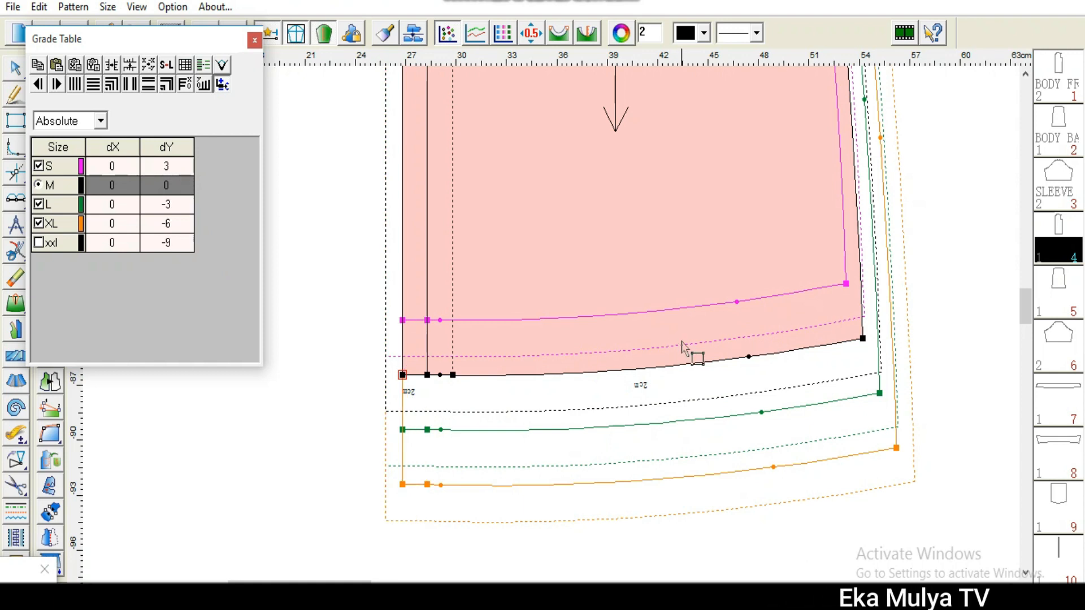
pyautogui.rightClick(321, 149)
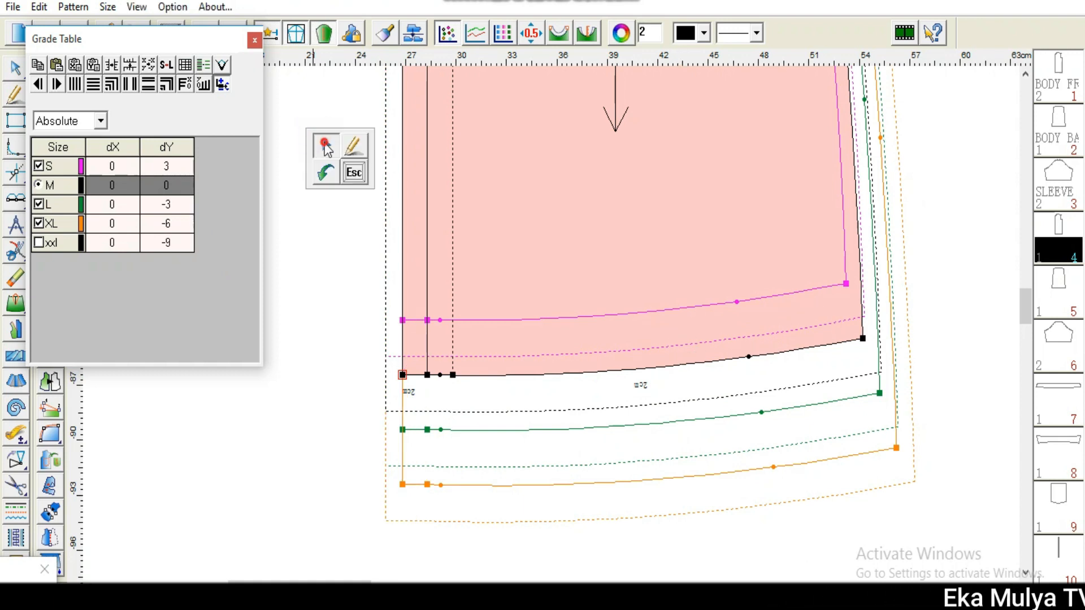
pyautogui.click(325, 147)
pyautogui.scroll(-3, 575, 232)
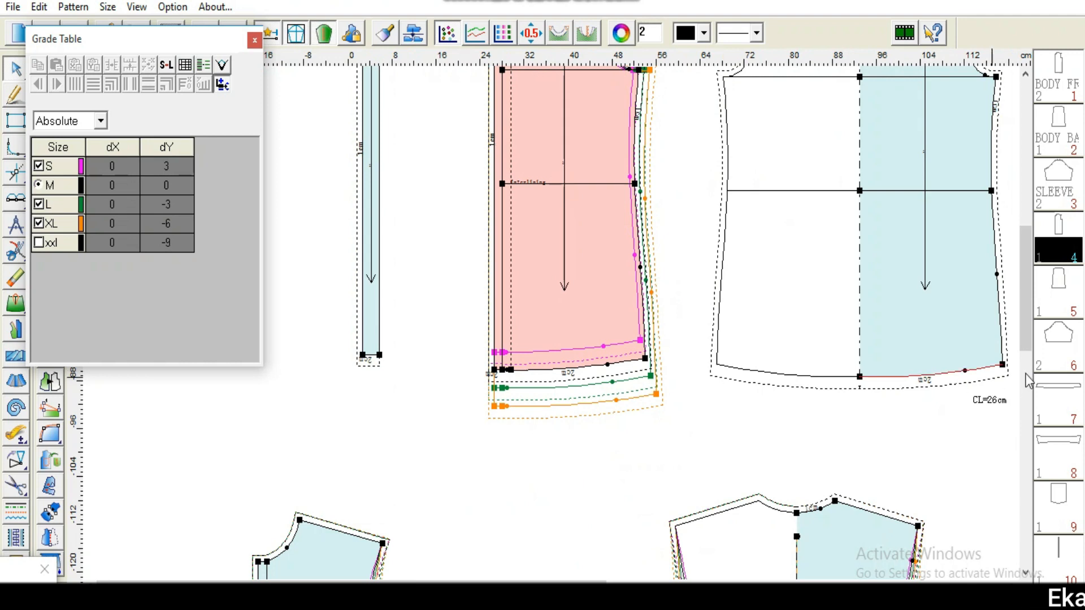
# Step: Copy the grading of the front's underarm side point and paste it onto the matching underarm point of the back
pyautogui.moveTo(1034, 337); pyautogui.dragTo(1035, 268)
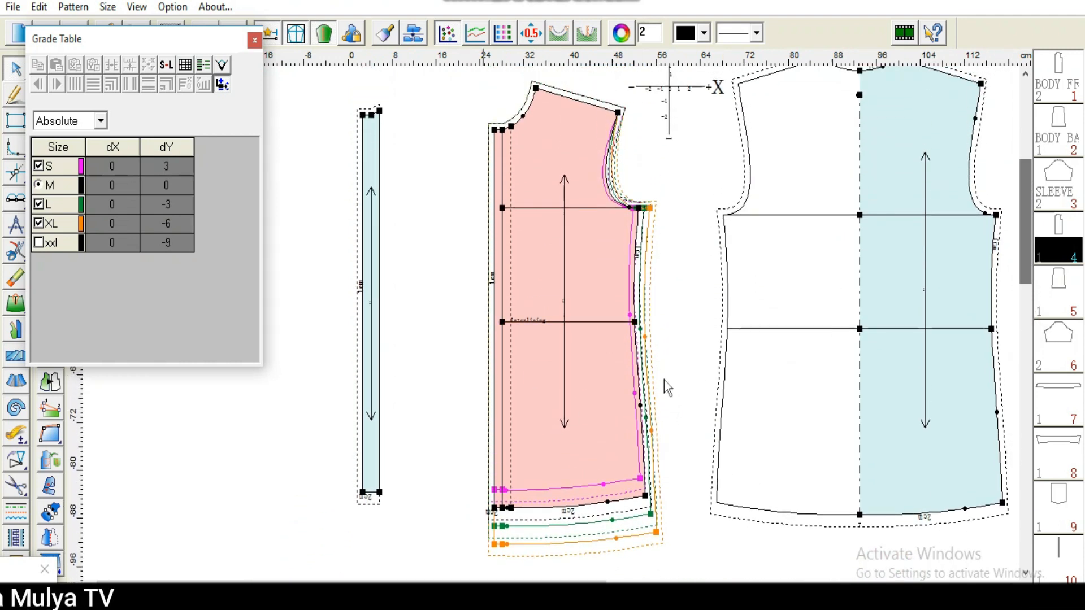
pyautogui.moveTo(590, 586); pyautogui.dragTo(706, 585)
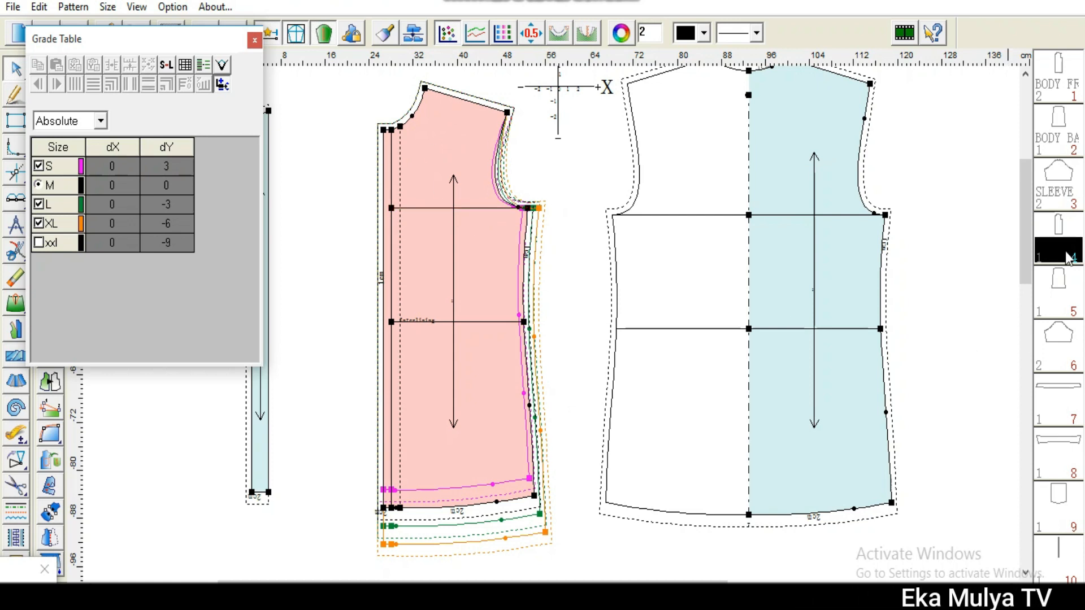
pyautogui.moveTo(1029, 240); pyautogui.dragTo(1034, 222)
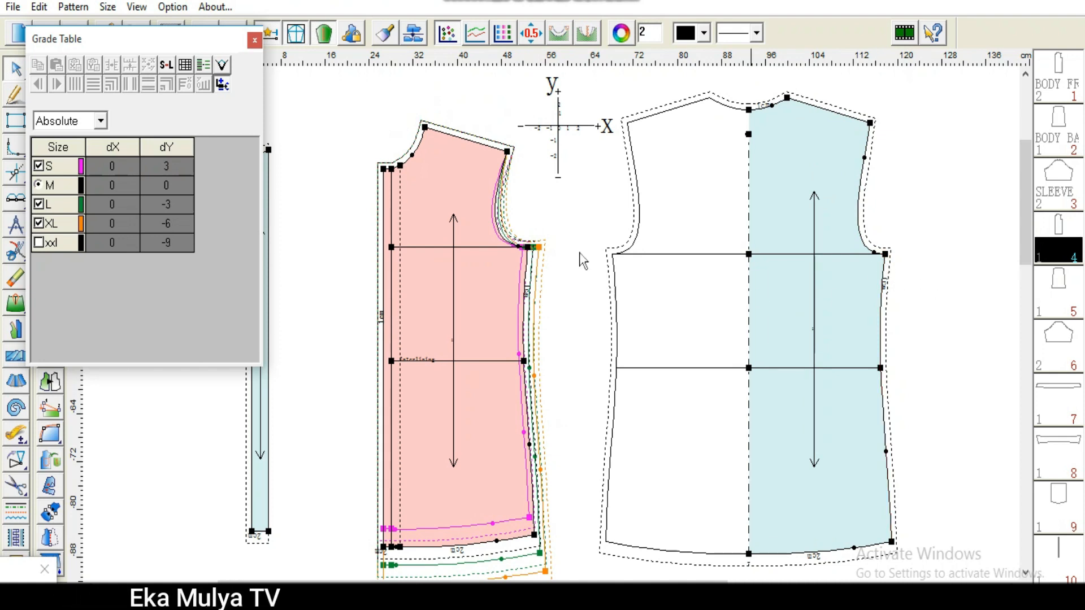
pyautogui.moveTo(688, 581); pyautogui.dragTo(736, 581)
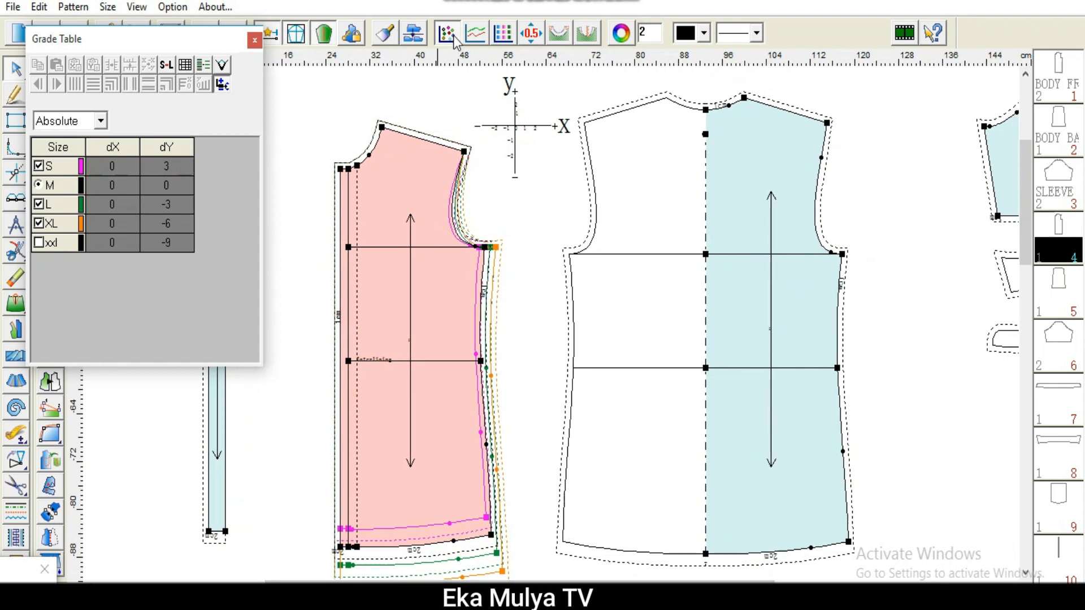
pyautogui.click(485, 248)
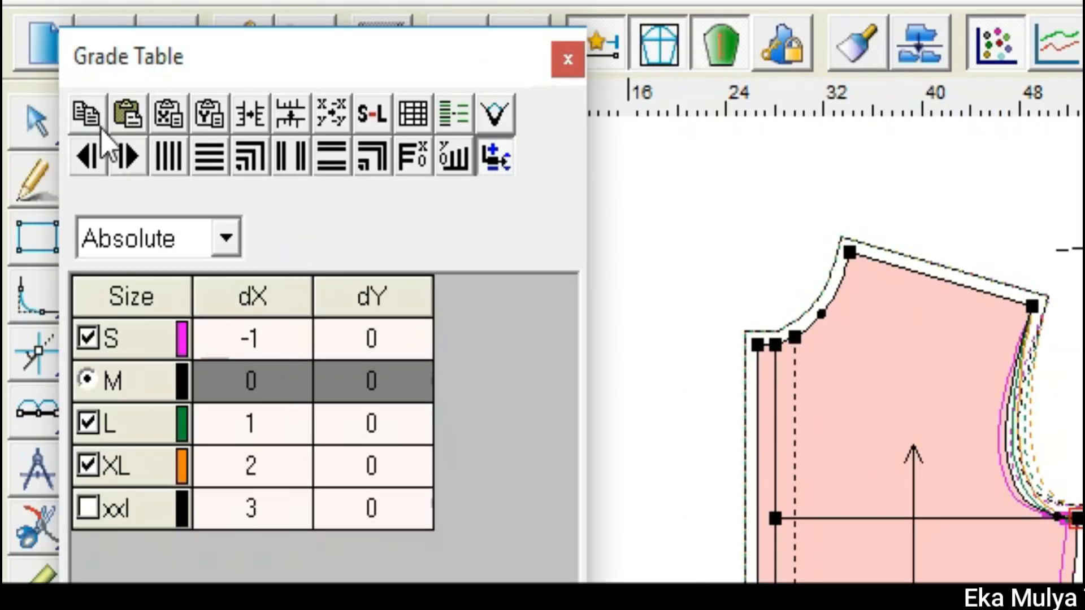
pyautogui.click(89, 114)
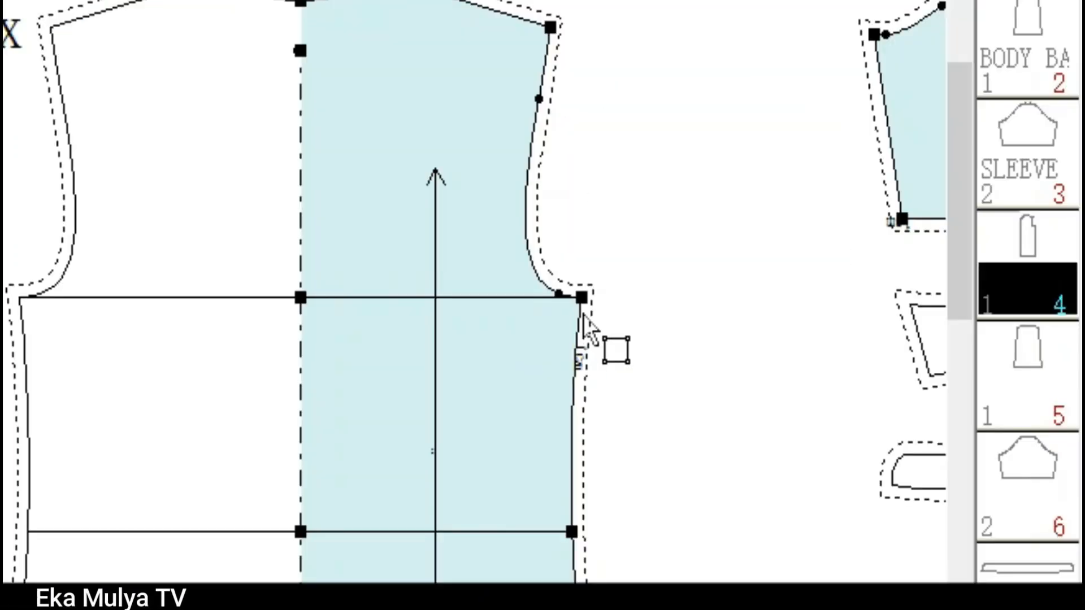
pyautogui.click(842, 254)
pyautogui.click(583, 299)
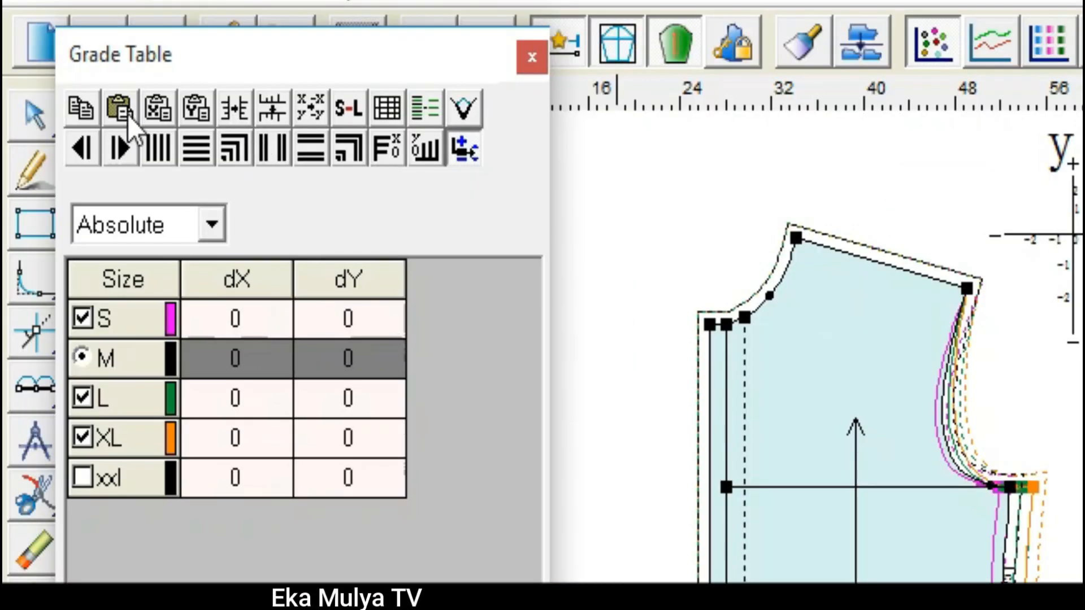
pyautogui.click(120, 107)
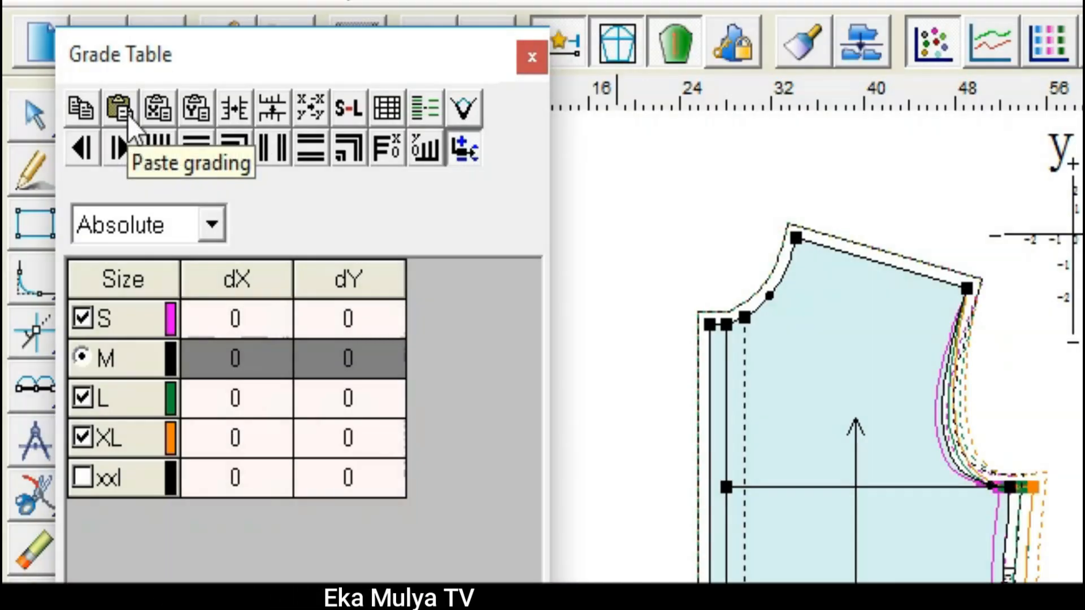
pyautogui.click(120, 107)
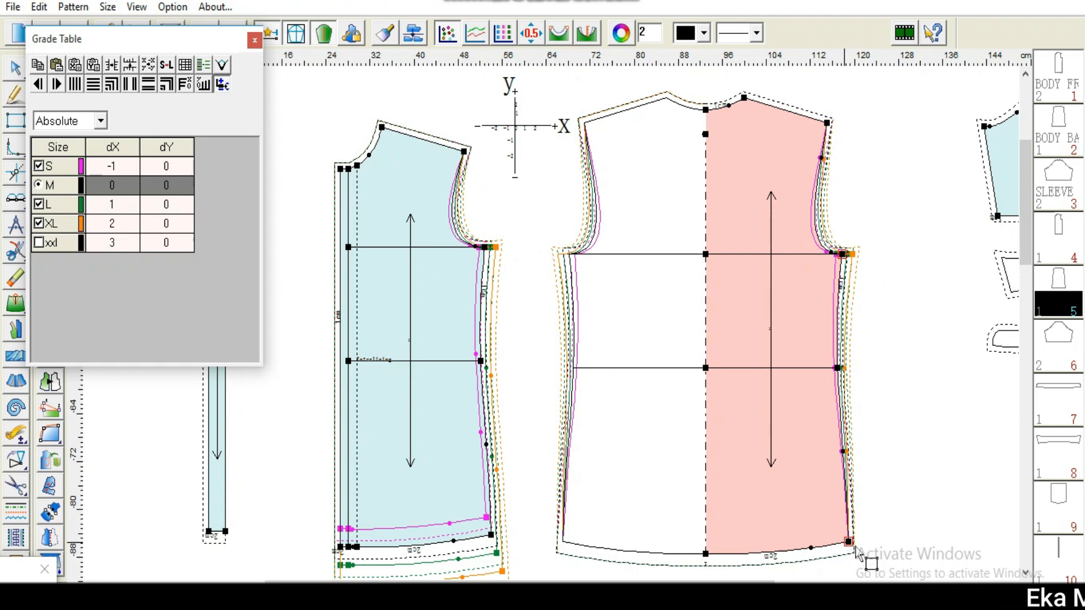
# Step: Copy the grading of the front's side seam hem point and paste it onto the back's side seam hem point
pyautogui.click(493, 539)
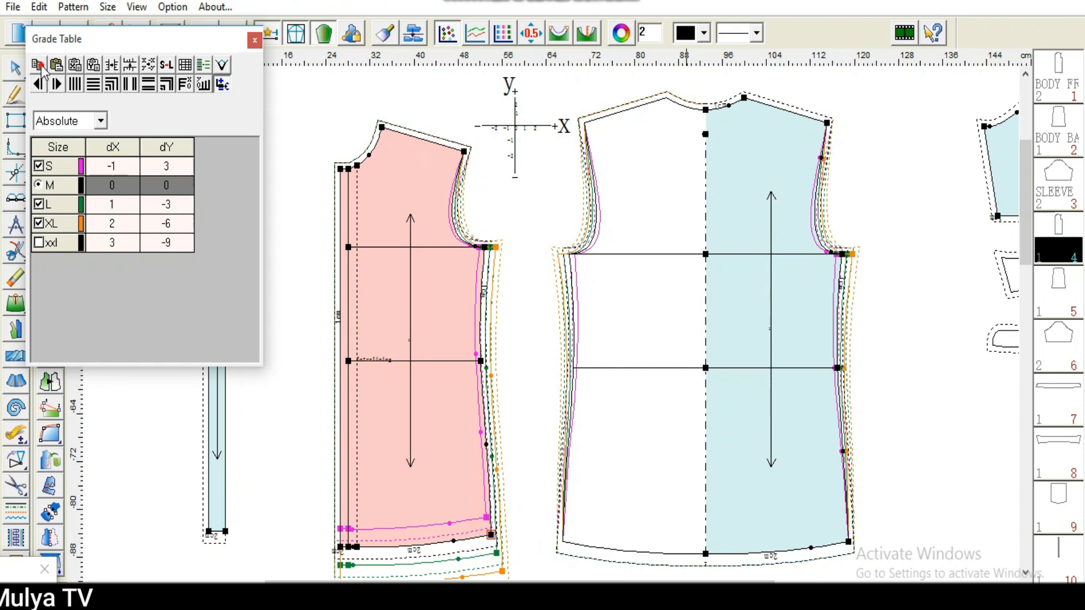
pyautogui.click(849, 543)
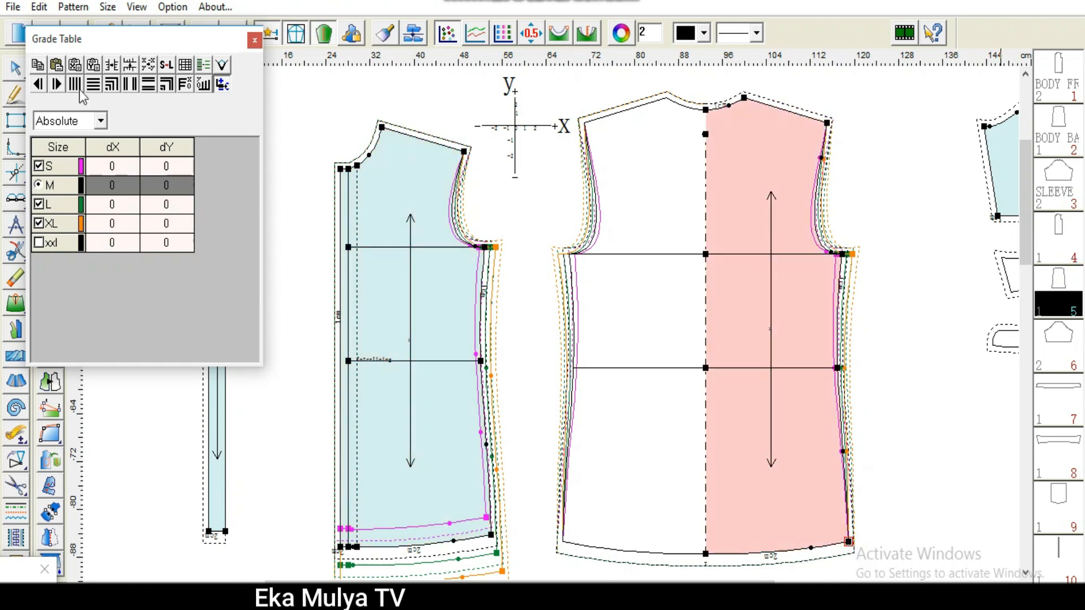
pyautogui.click(58, 66)
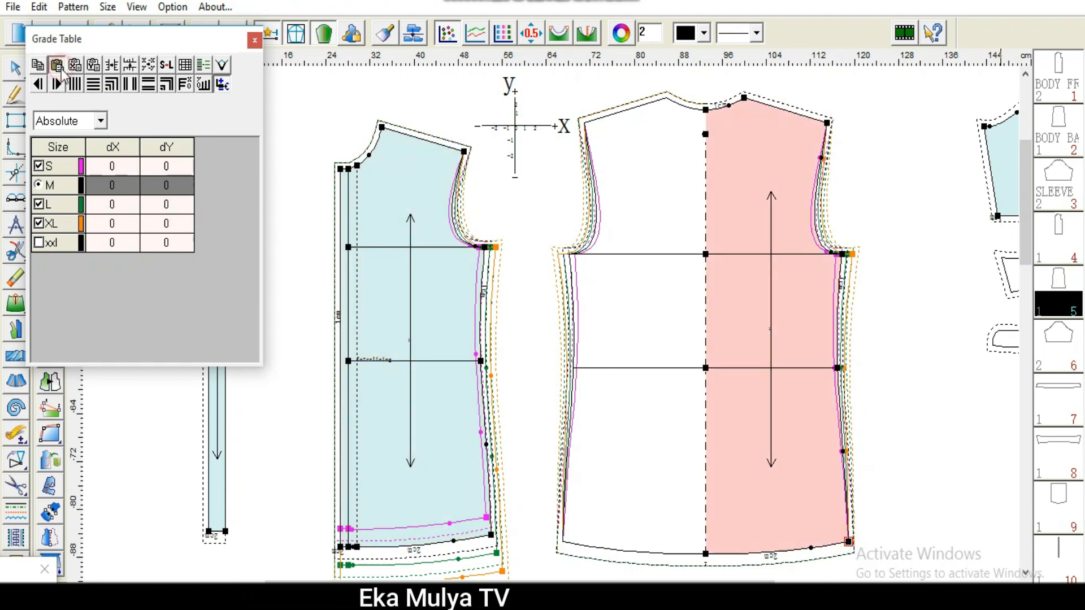
# Step: Grade the back hem's centre fold point vertically with dY 3 for size S
pyautogui.moveTo(1025, 258); pyautogui.dragTo(1036, 293)
pyautogui.click(706, 476)
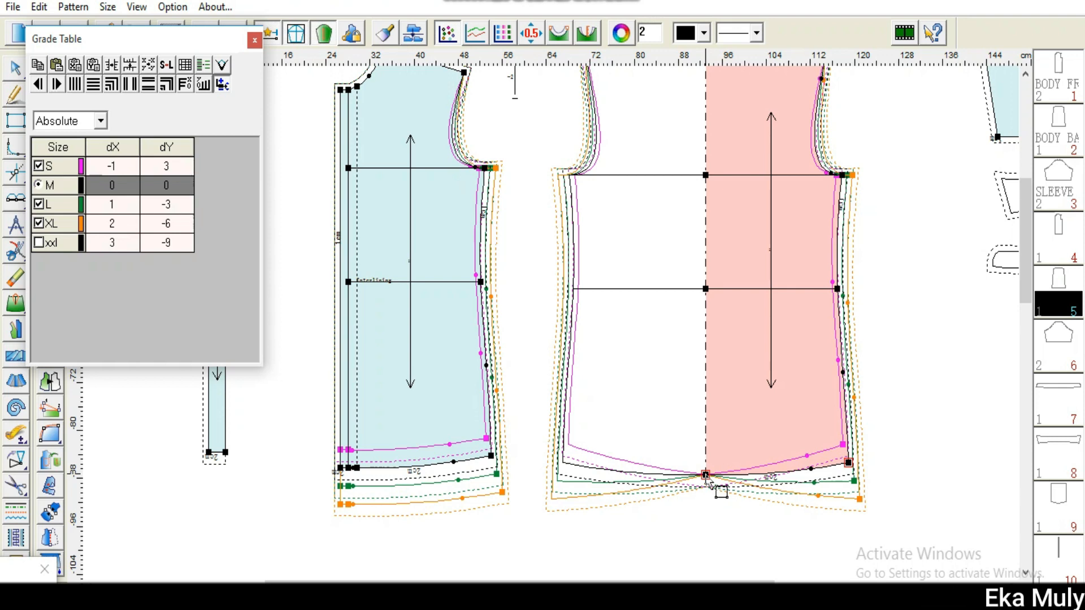
pyautogui.click(706, 476)
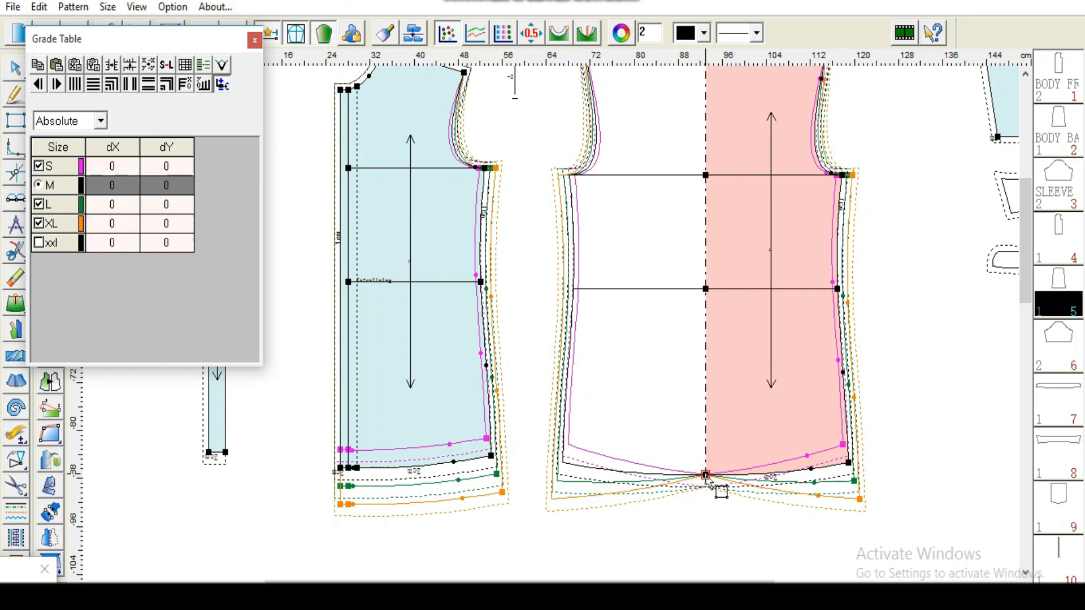
pyautogui.click(172, 167)
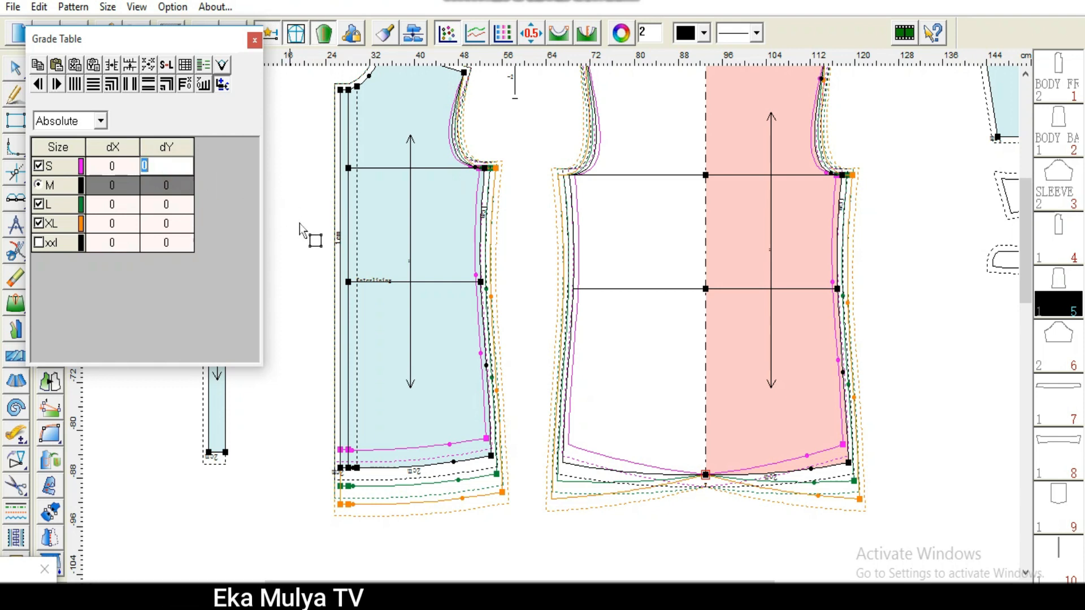
pyautogui.write('3')
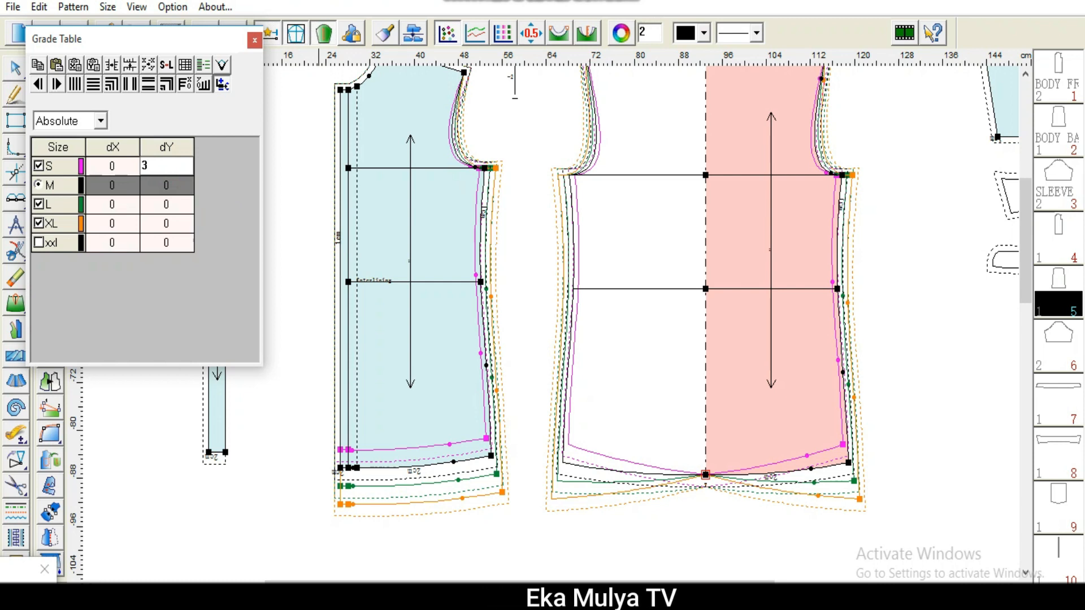
pyautogui.press('Return')
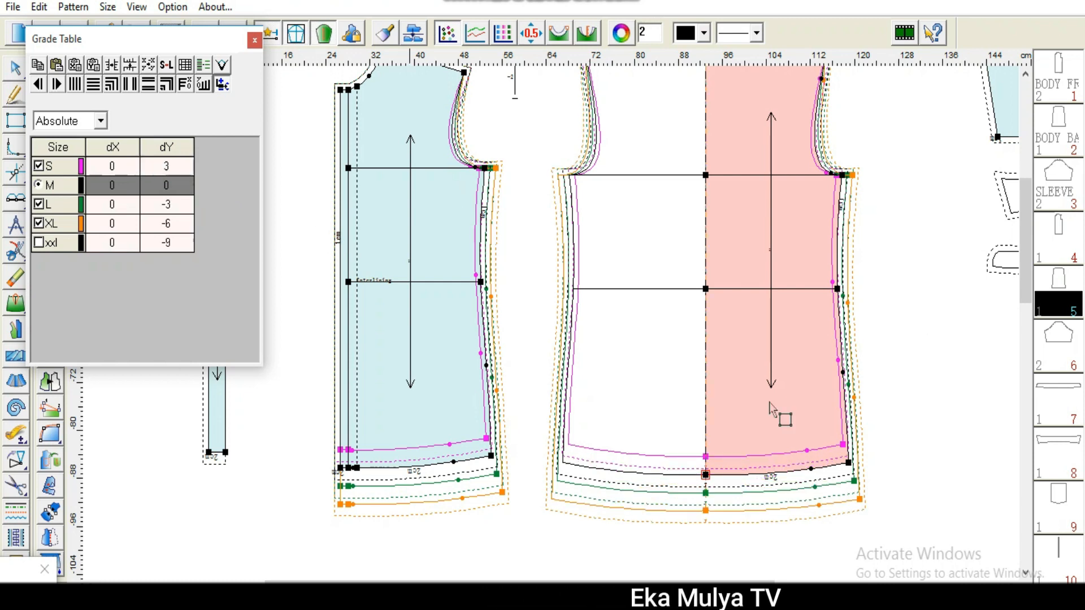
# Step: Close the grade table and move the already graded front and sleeve of the lower pattern set closer to its back piece
pyautogui.moveTo(1030, 271); pyautogui.dragTo(1044, 225)
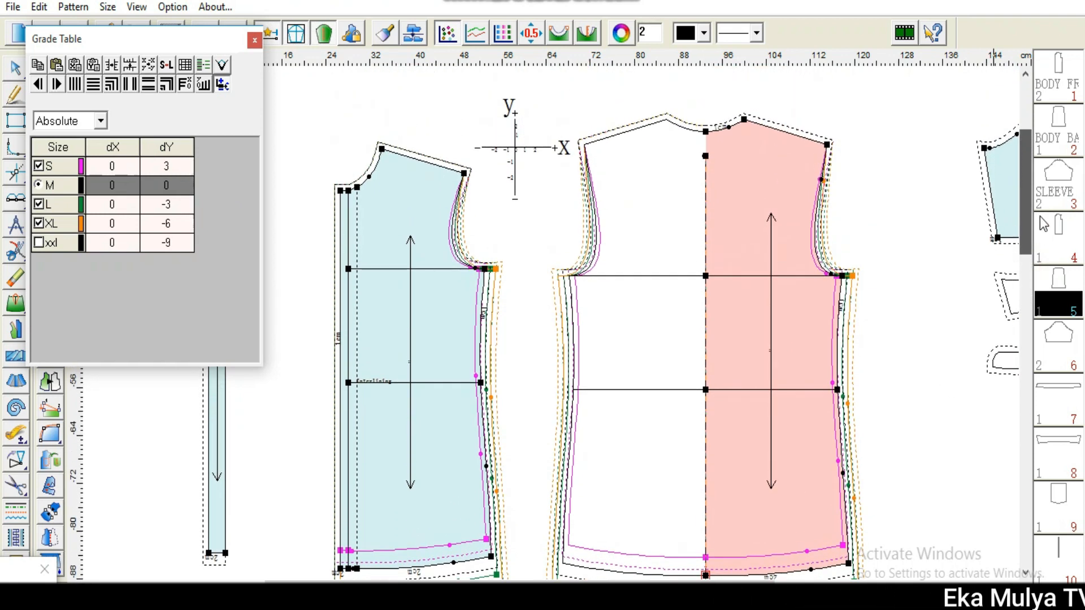
pyautogui.scroll(-2, 884, 327)
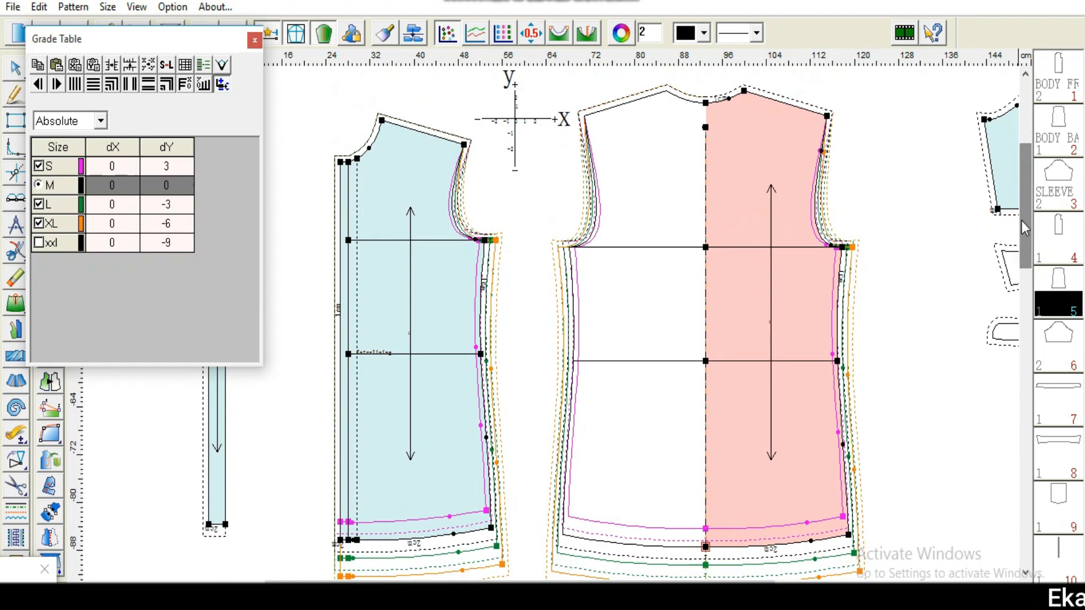
pyautogui.moveTo(707, 584); pyautogui.dragTo(822, 584)
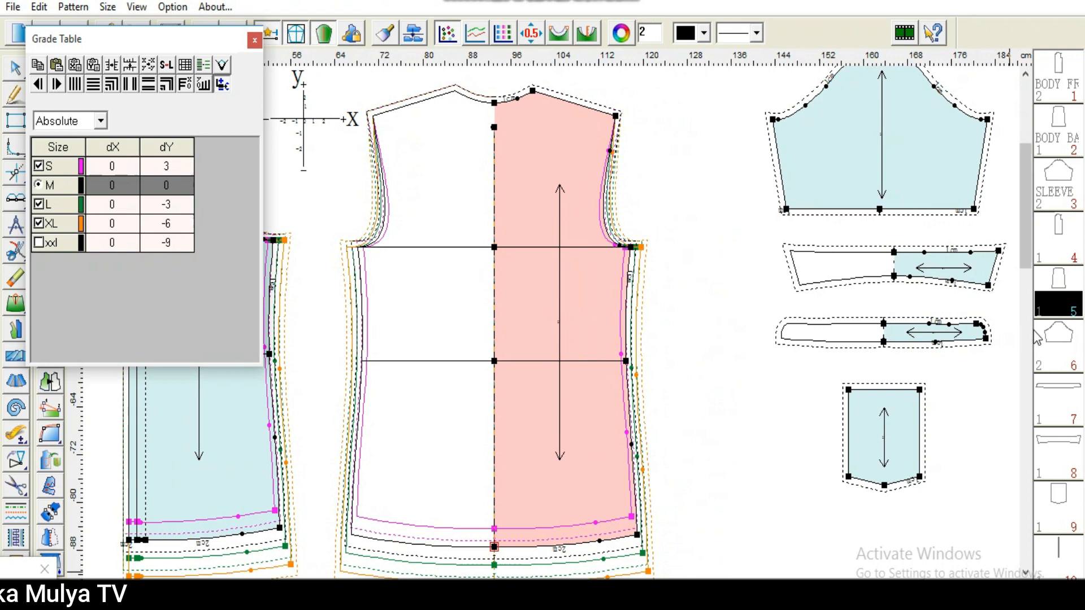
pyautogui.scroll(3, 1029, 249)
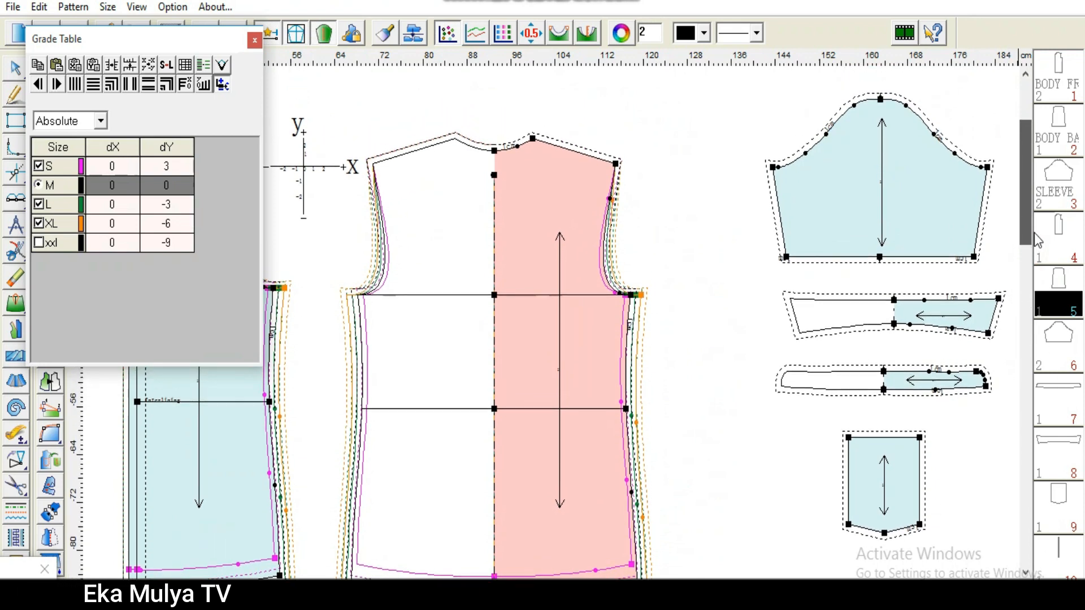
pyautogui.click(396, 595)
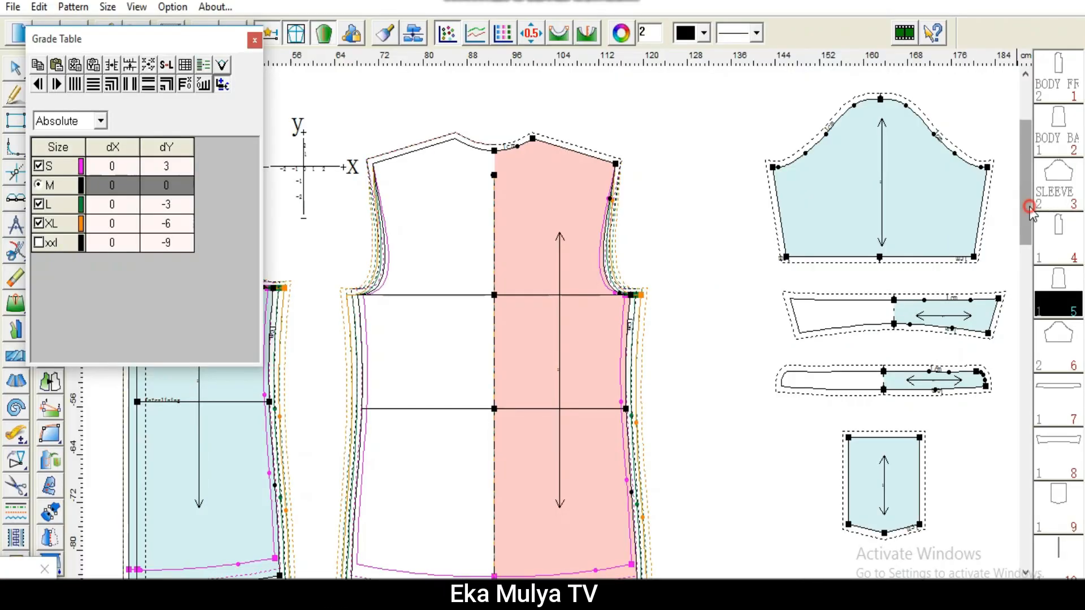
pyautogui.scroll(-1, 1029, 290)
pyautogui.moveTo(1030, 291); pyautogui.dragTo(971, 515)
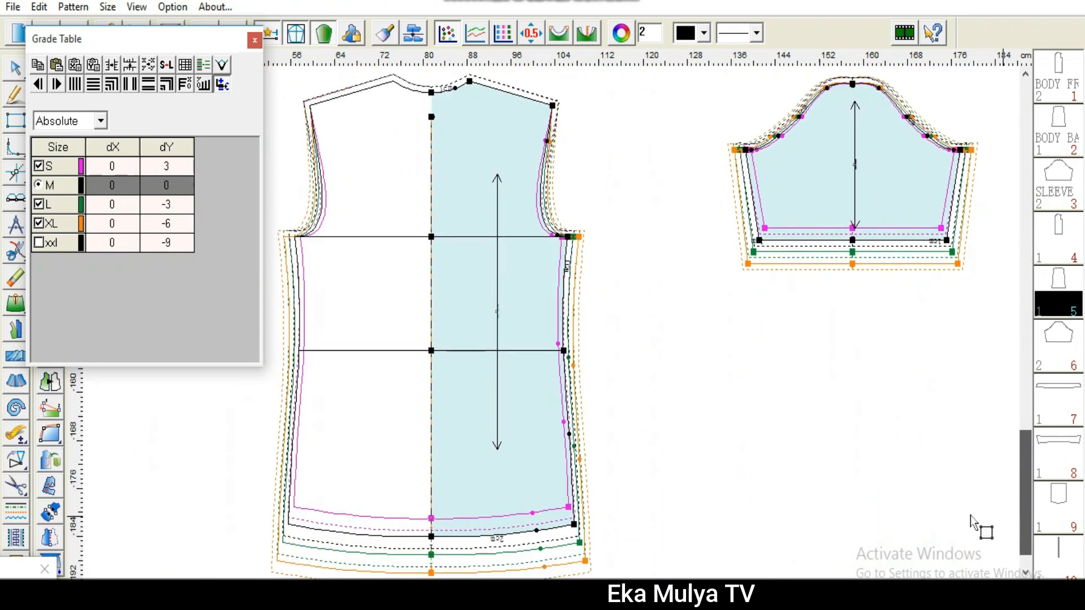
pyautogui.click(258, 43)
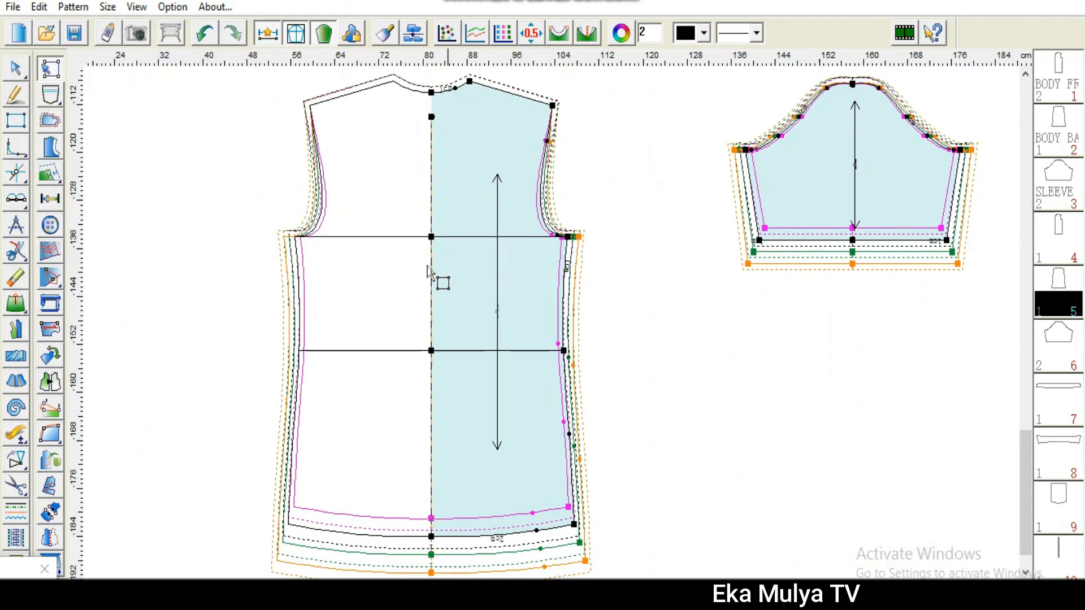
pyautogui.scroll(-2, 553, 320)
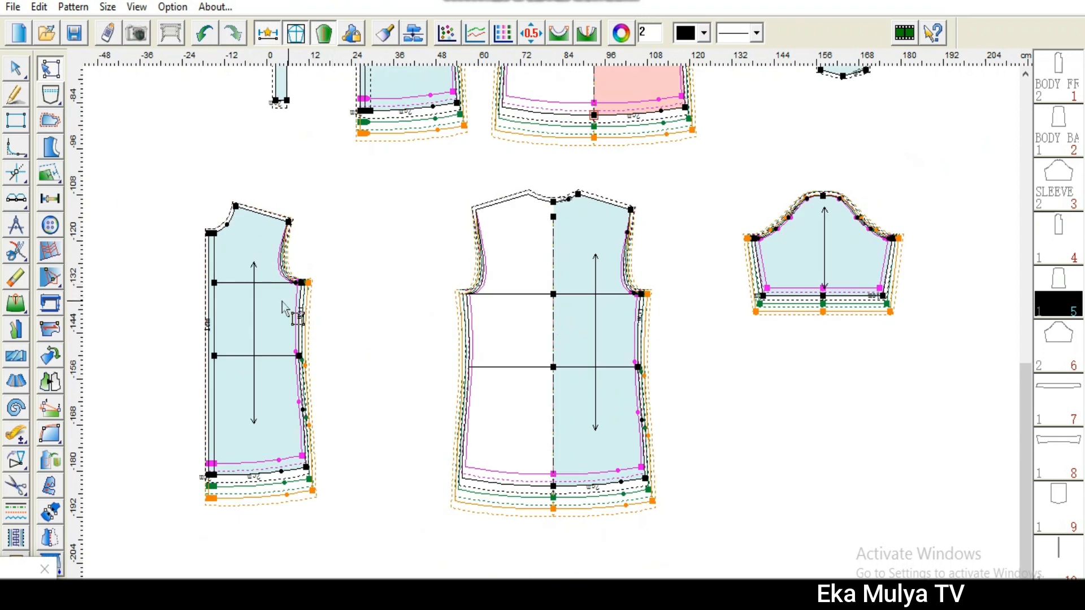
pyautogui.moveTo(286, 295); pyautogui.dragTo(388, 296)
pyautogui.moveTo(799, 254); pyautogui.dragTo(729, 257)
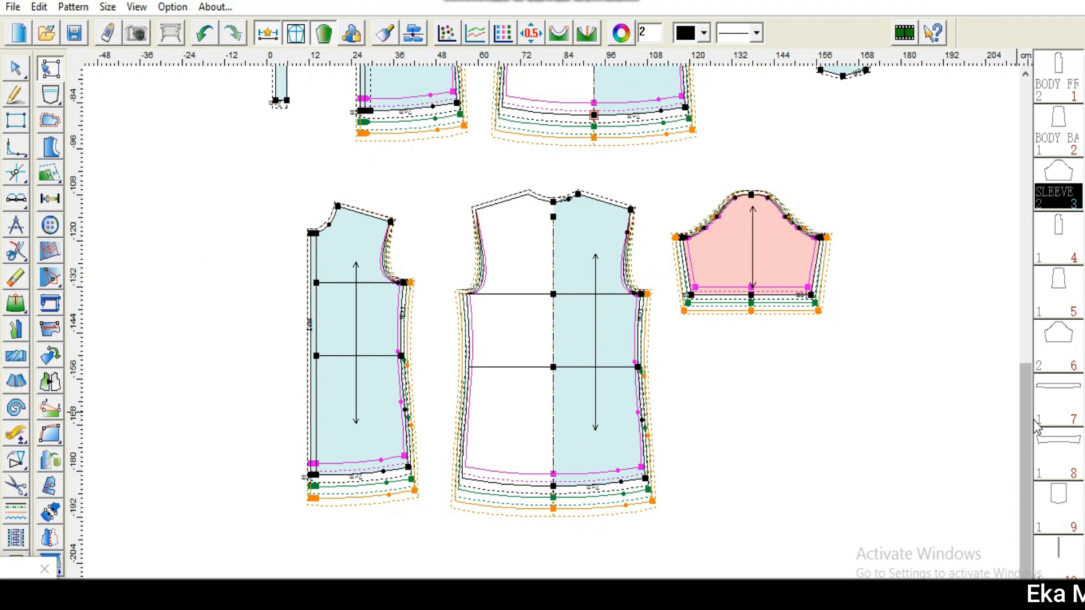
# Step: Examine the graded outlines of the front and back bodies in the upper pattern set
pyautogui.scroll(5, 1025, 432)
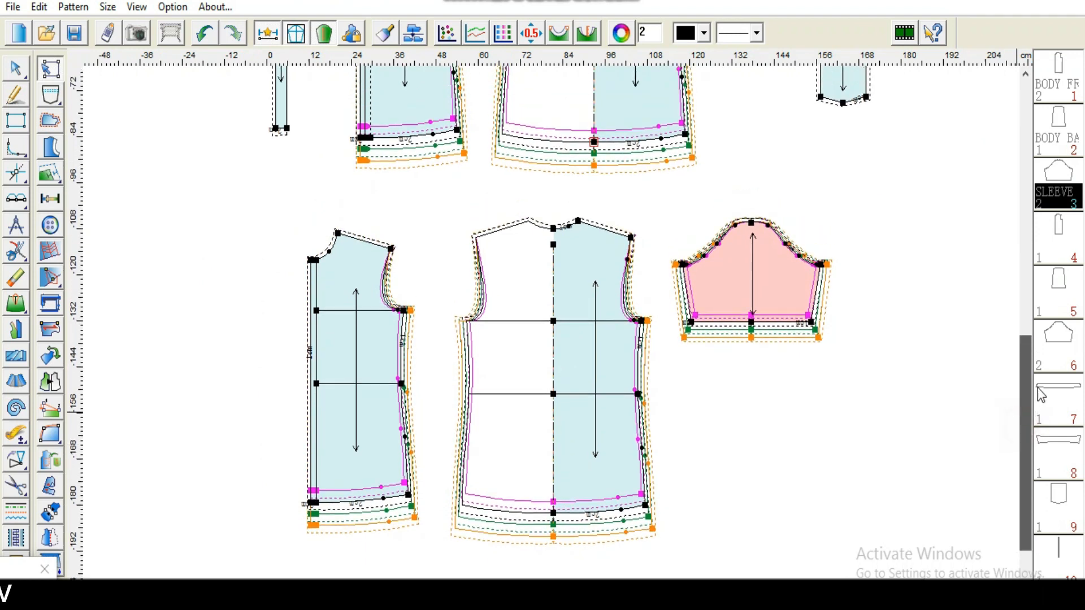
pyautogui.scroll(3, 1081, 176)
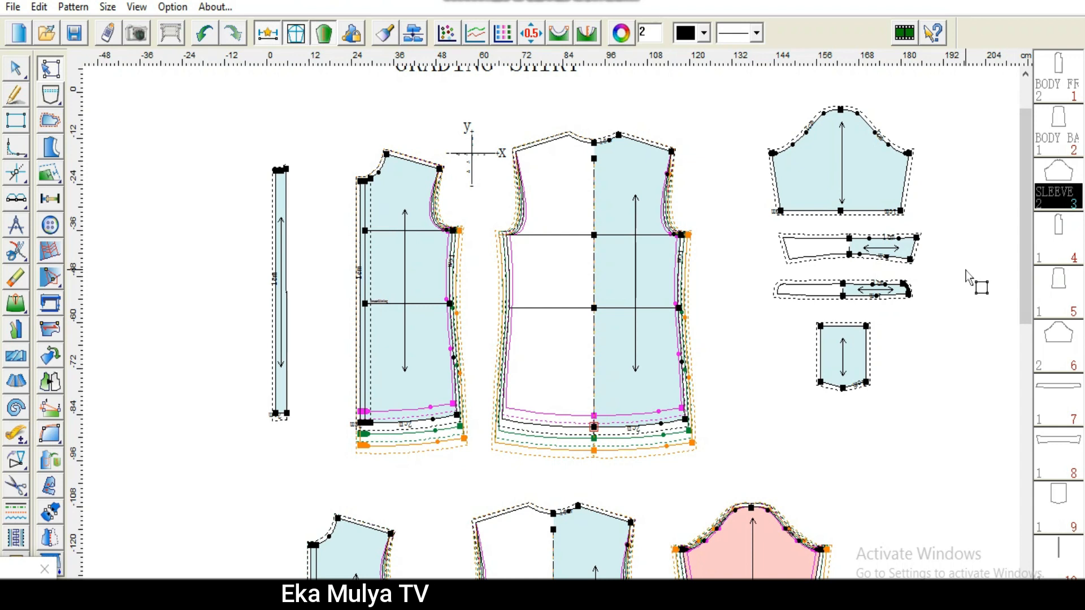
pyautogui.click(531, 337)
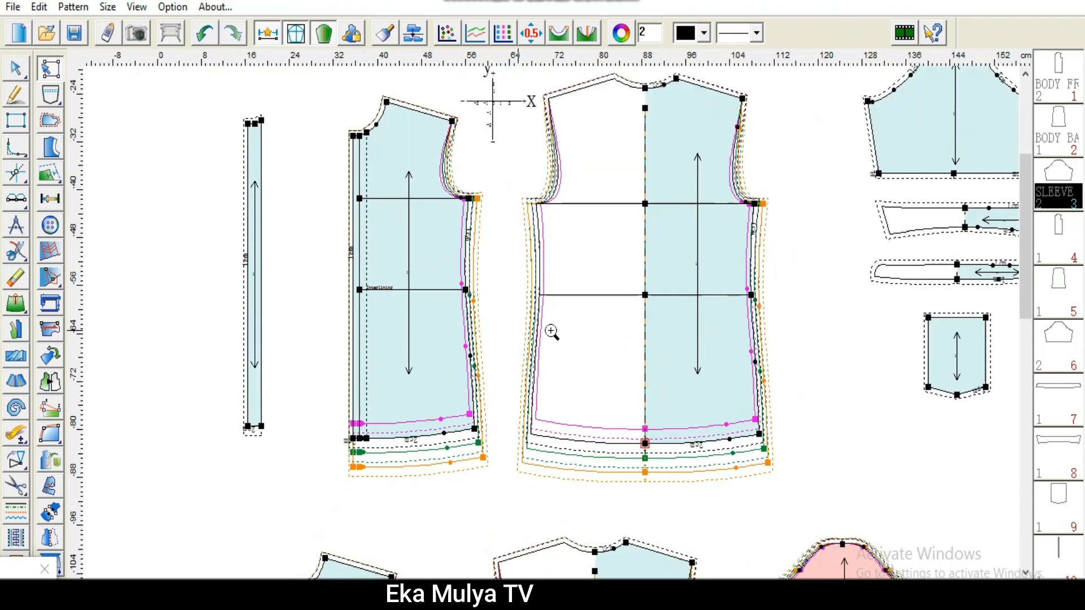
pyautogui.click(552, 333)
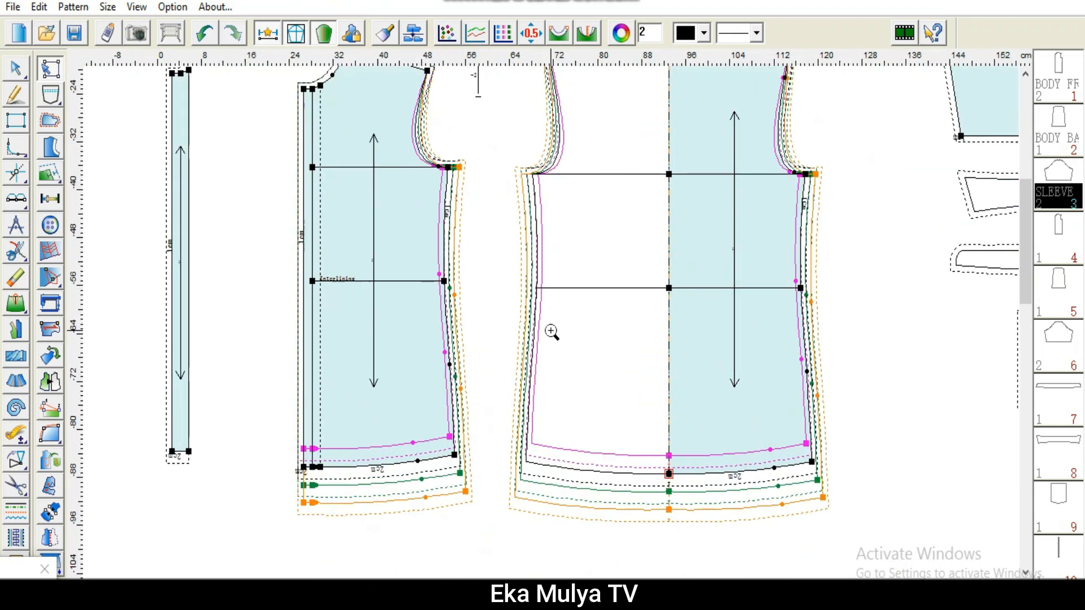